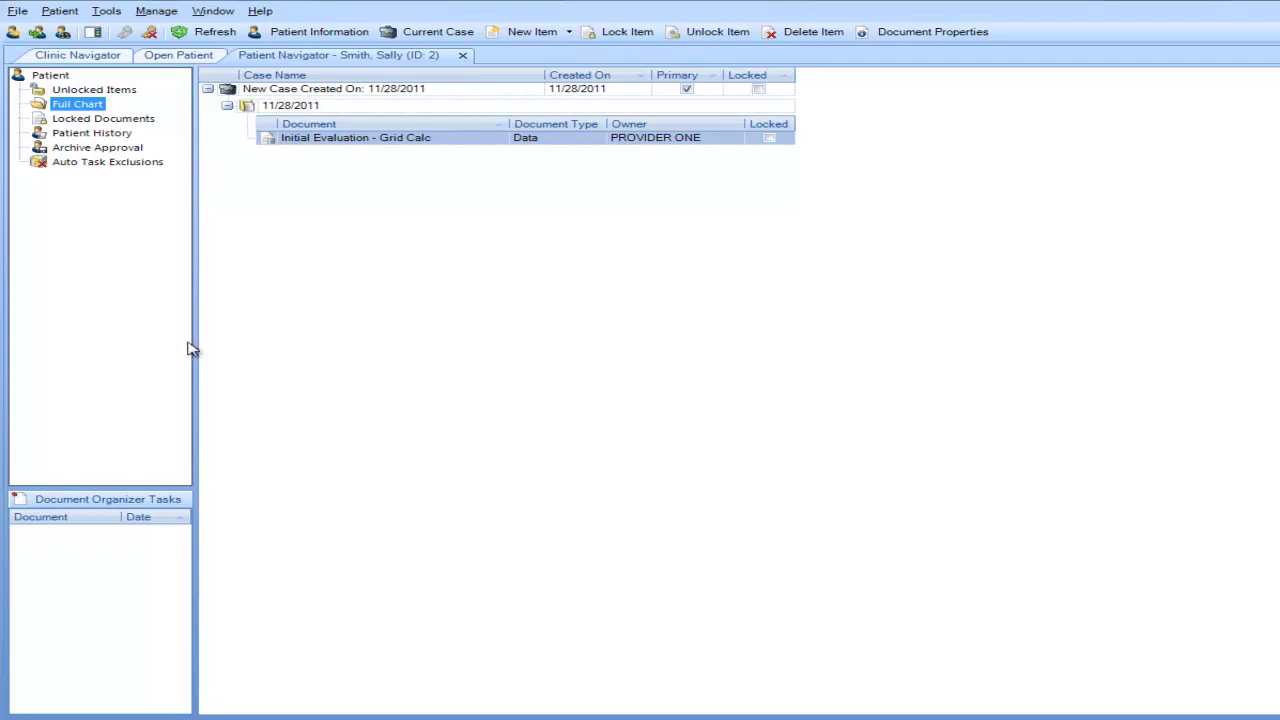
Step: Display the empty Treatment Progressions list from the Manage > Data menu
left_click(177, 11)
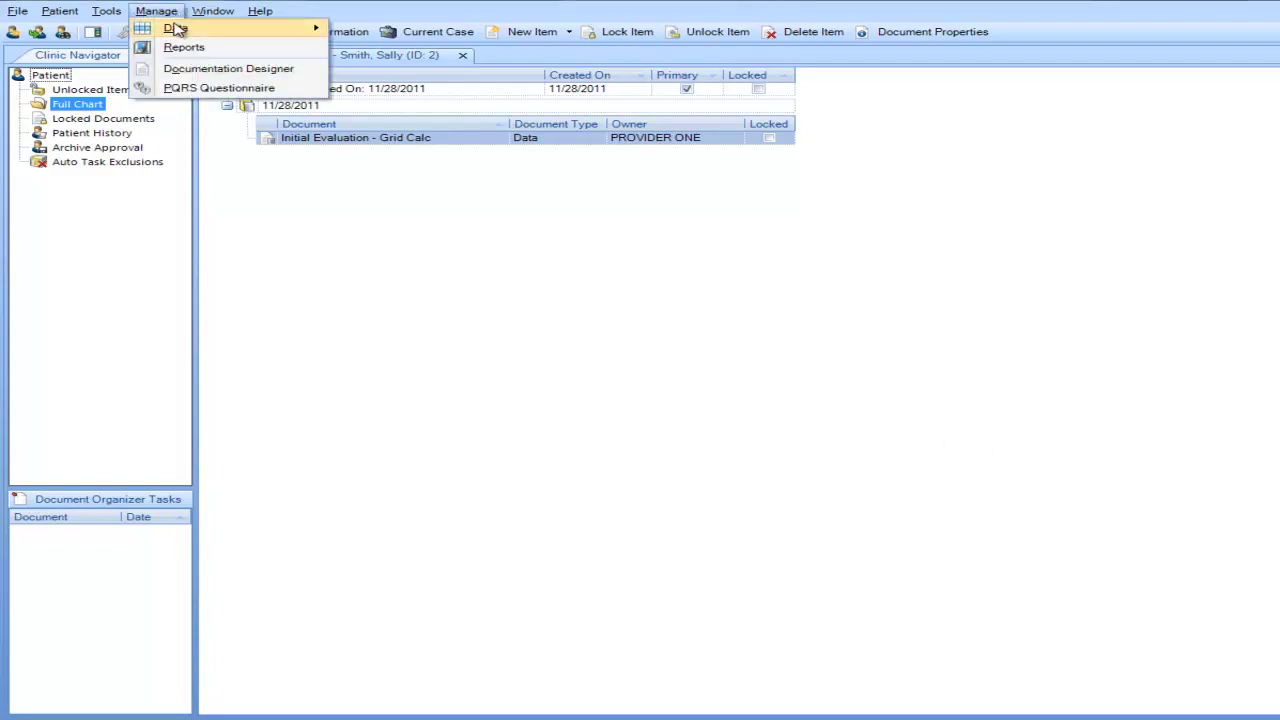
mouse_move(177, 30)
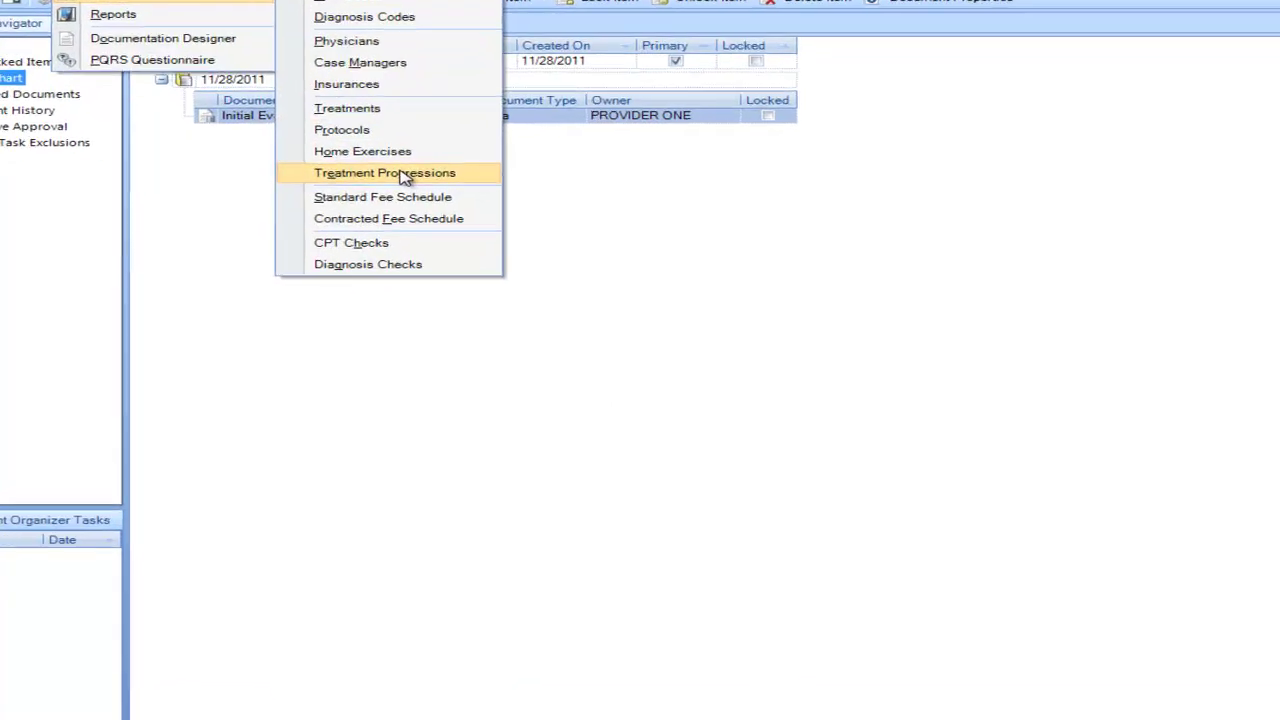
left_click(445, 190)
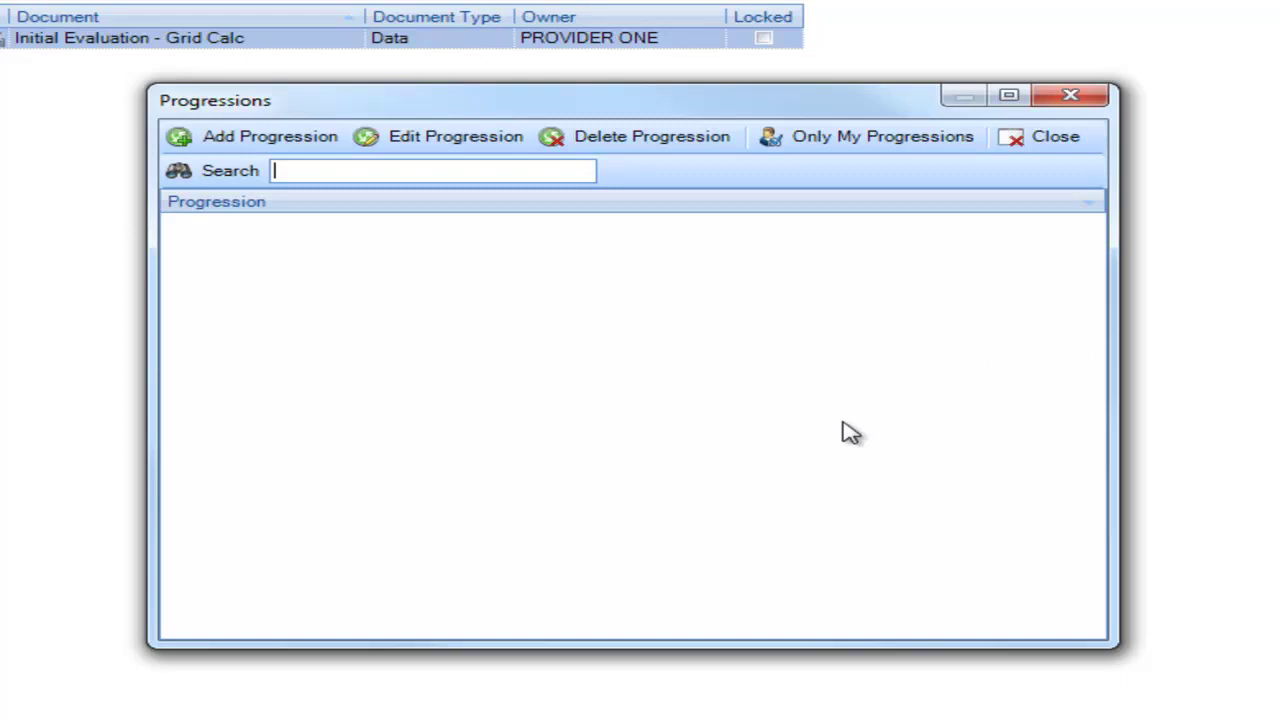
Step: Create a progression named 'ACL' with no owner assigned
left_click(230, 143)
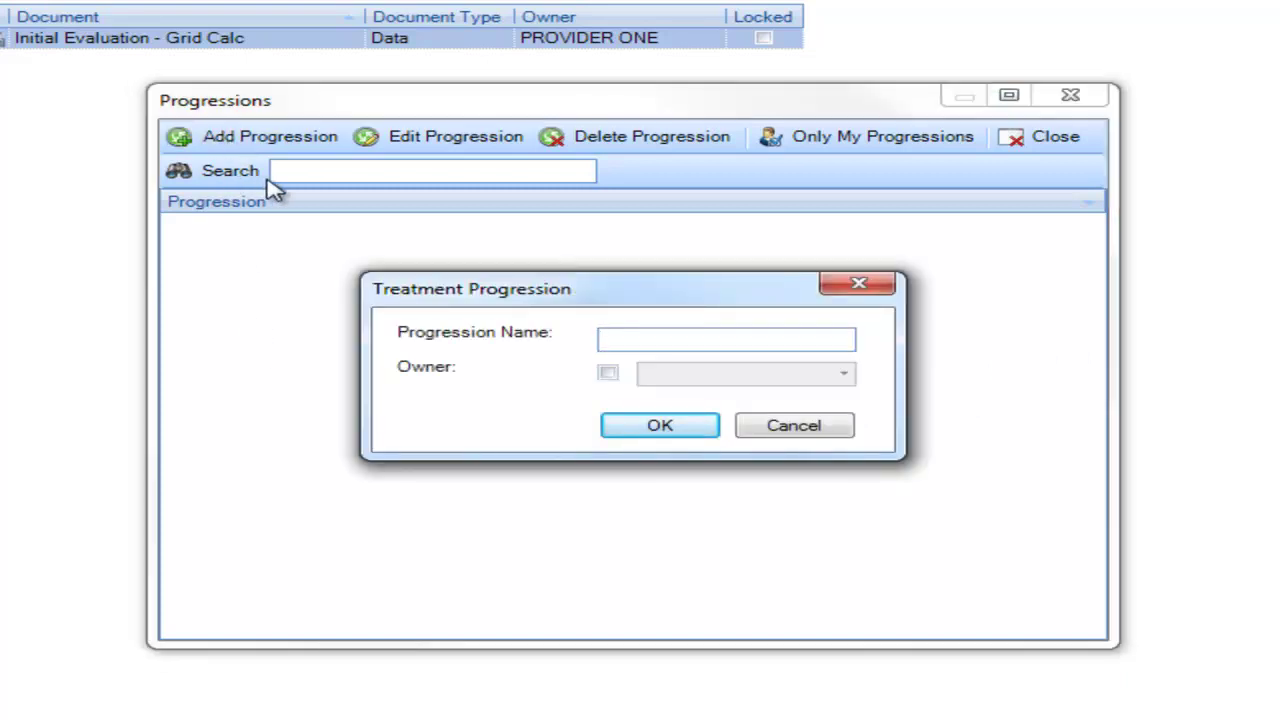
type("ACL")
left_click(610, 373)
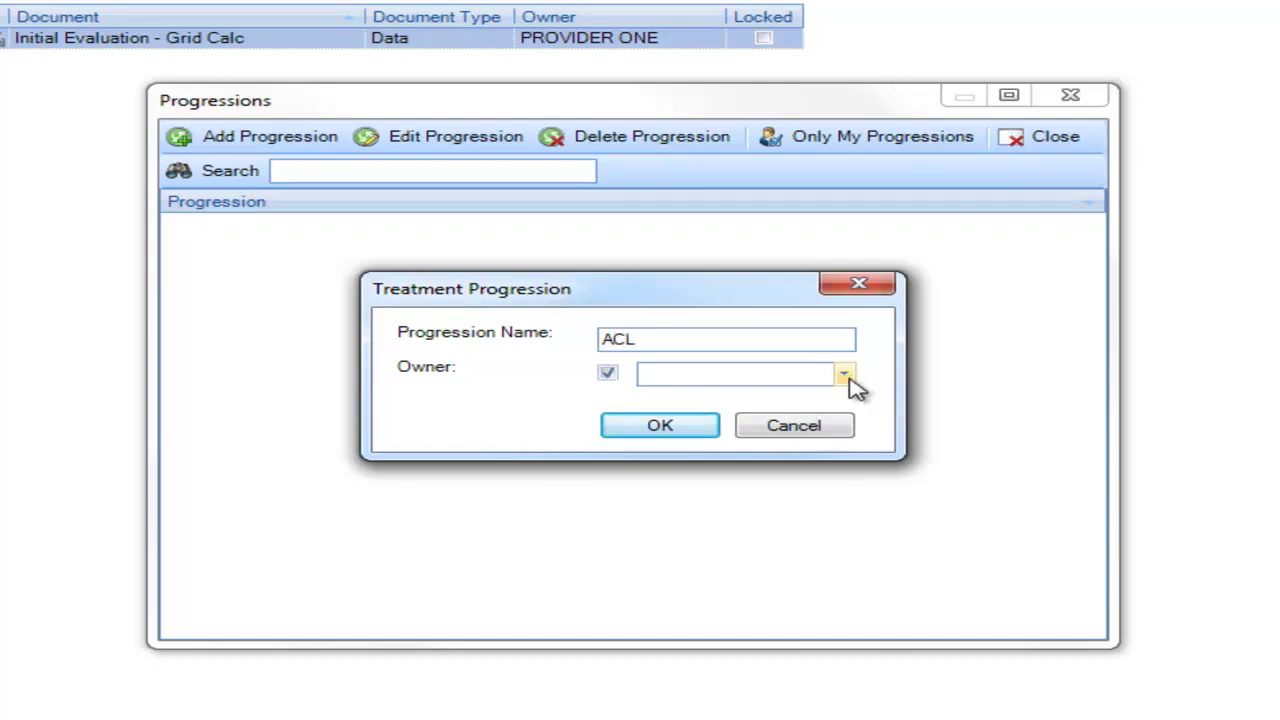
left_click(846, 375)
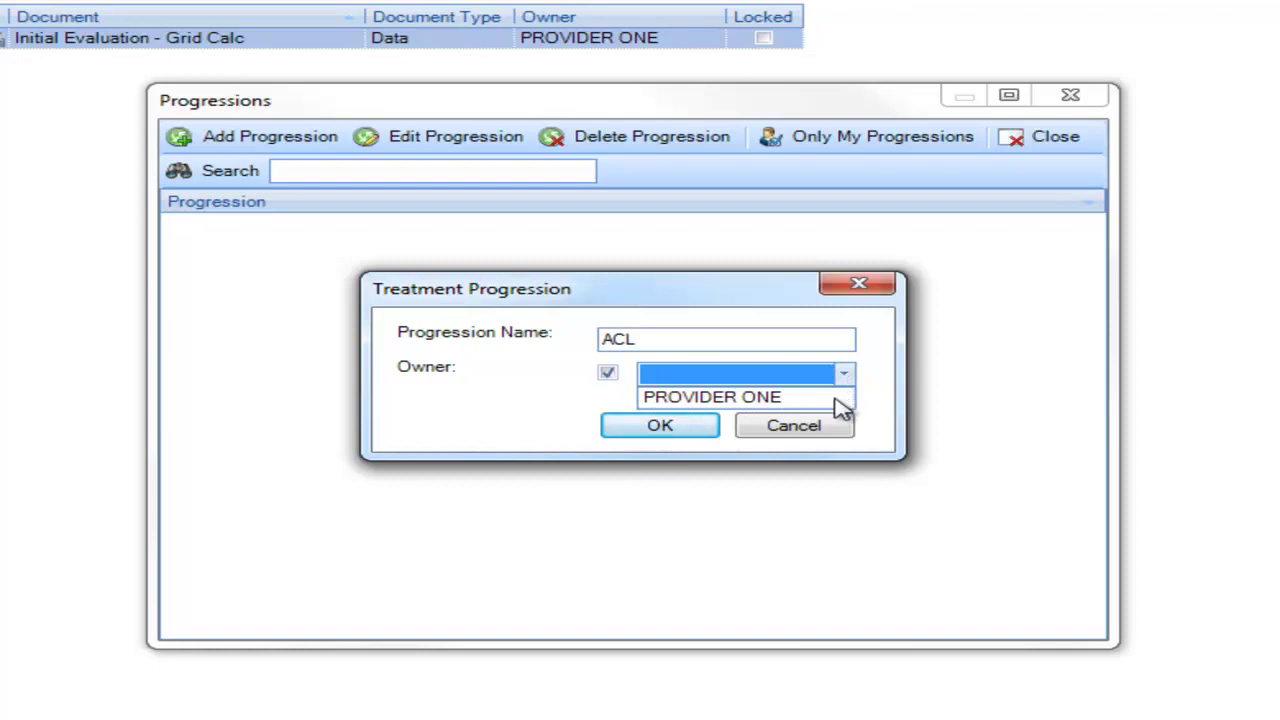
left_click(626, 397)
left_click(608, 373)
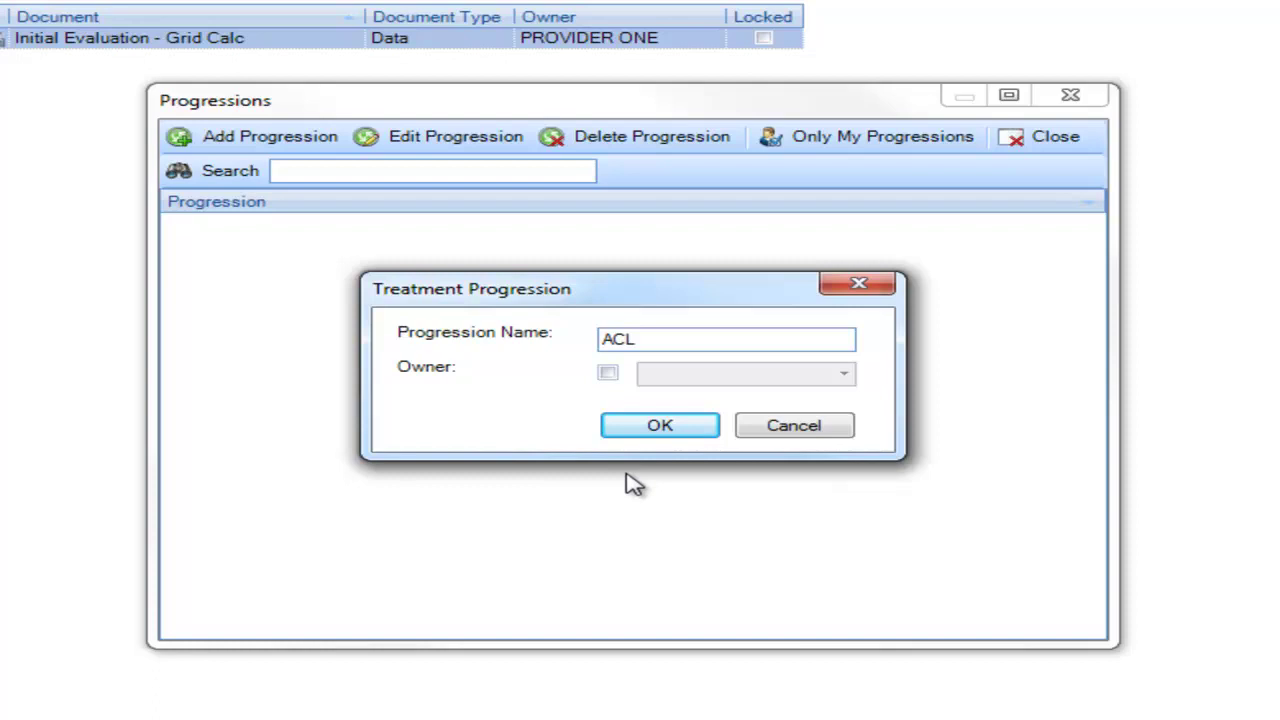
left_click(657, 434)
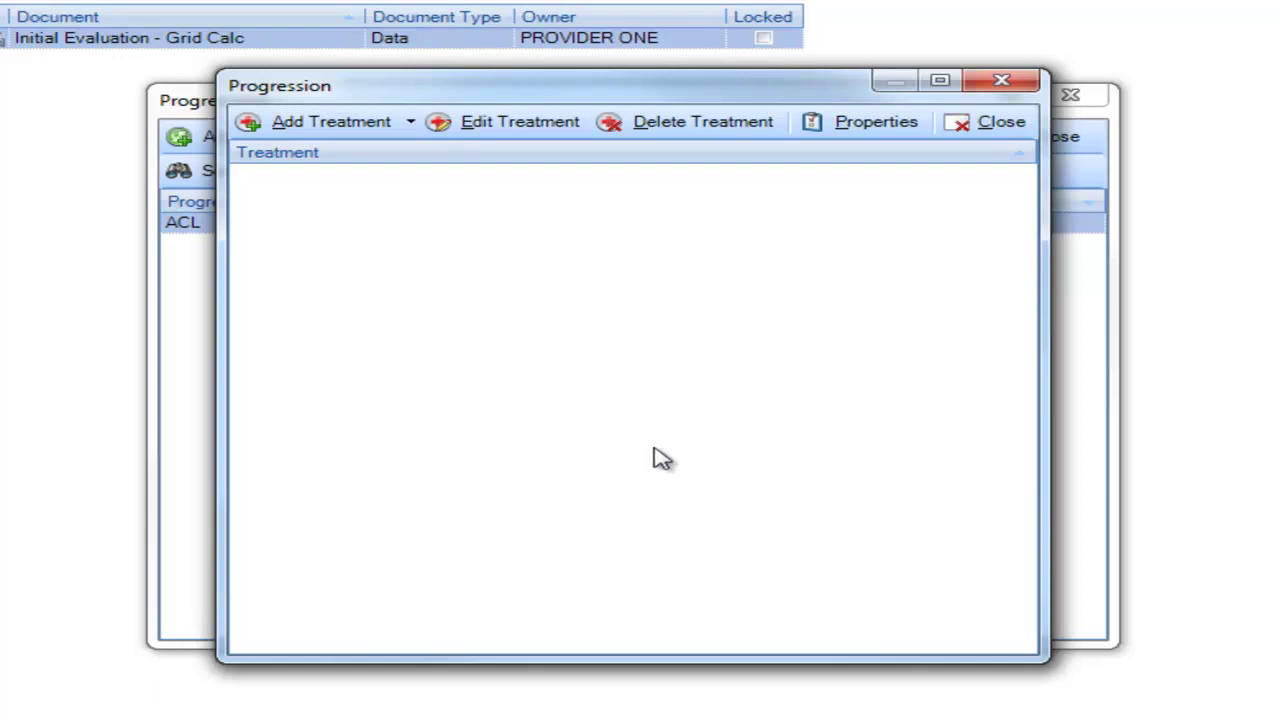
Step: Add Knee - Ball Squats as a parent treatment in the ACL progression
left_click(360, 126)
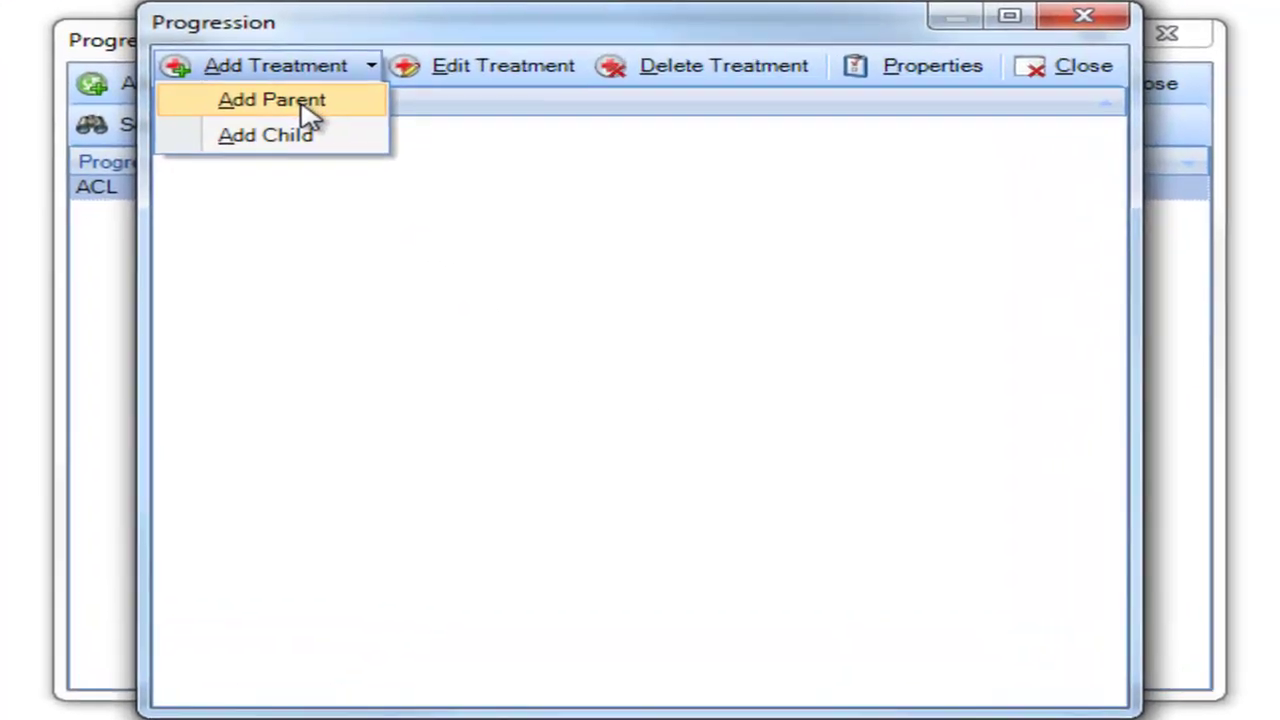
left_click(355, 151)
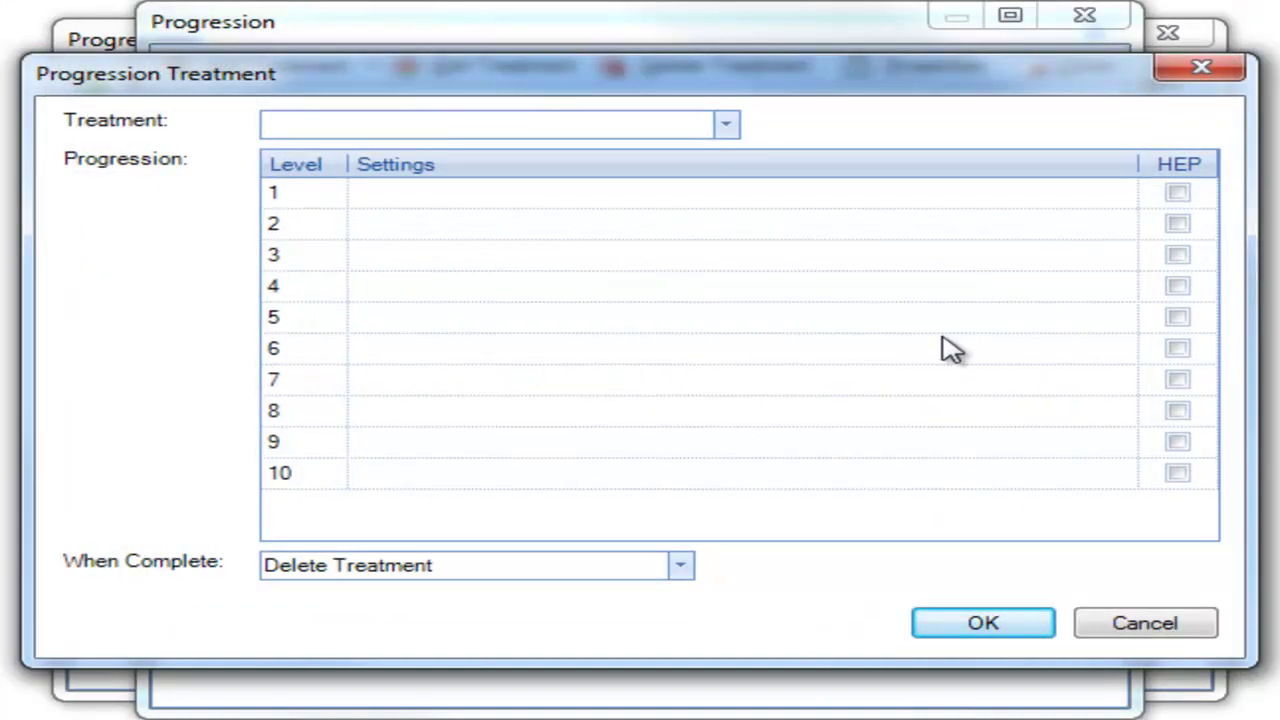
type("Knee - Ball Squats")
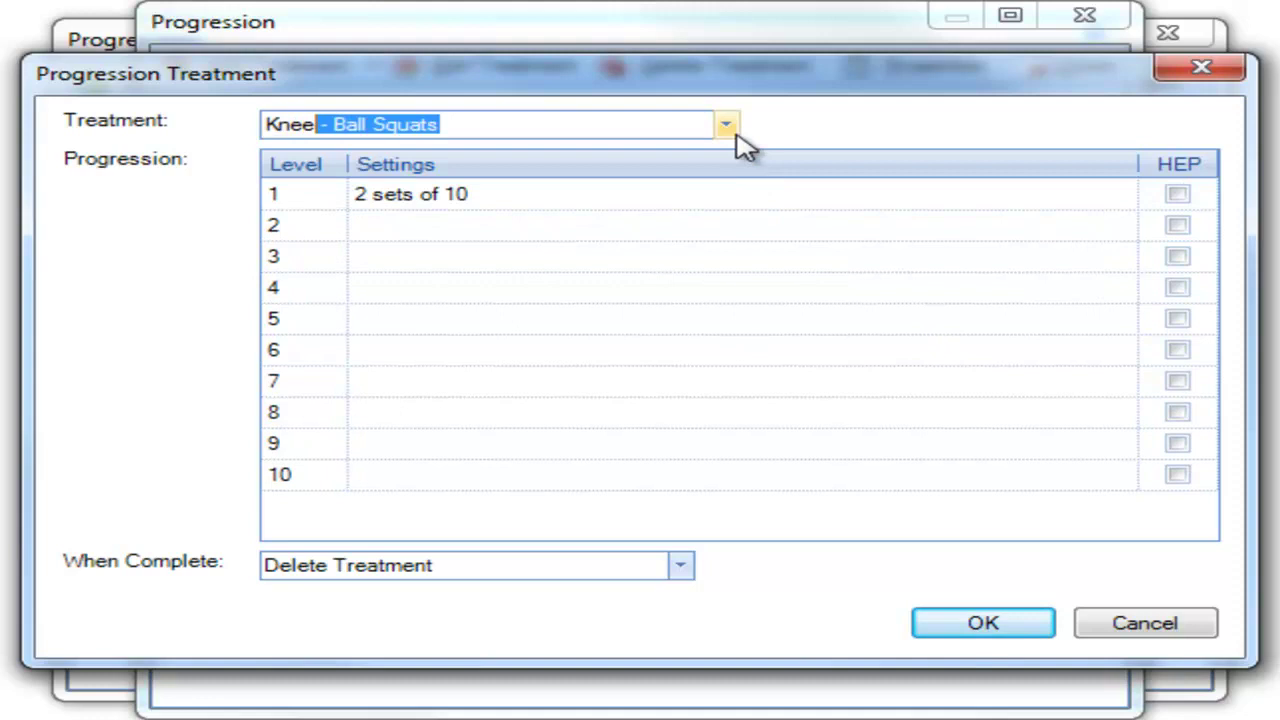
left_click(730, 128)
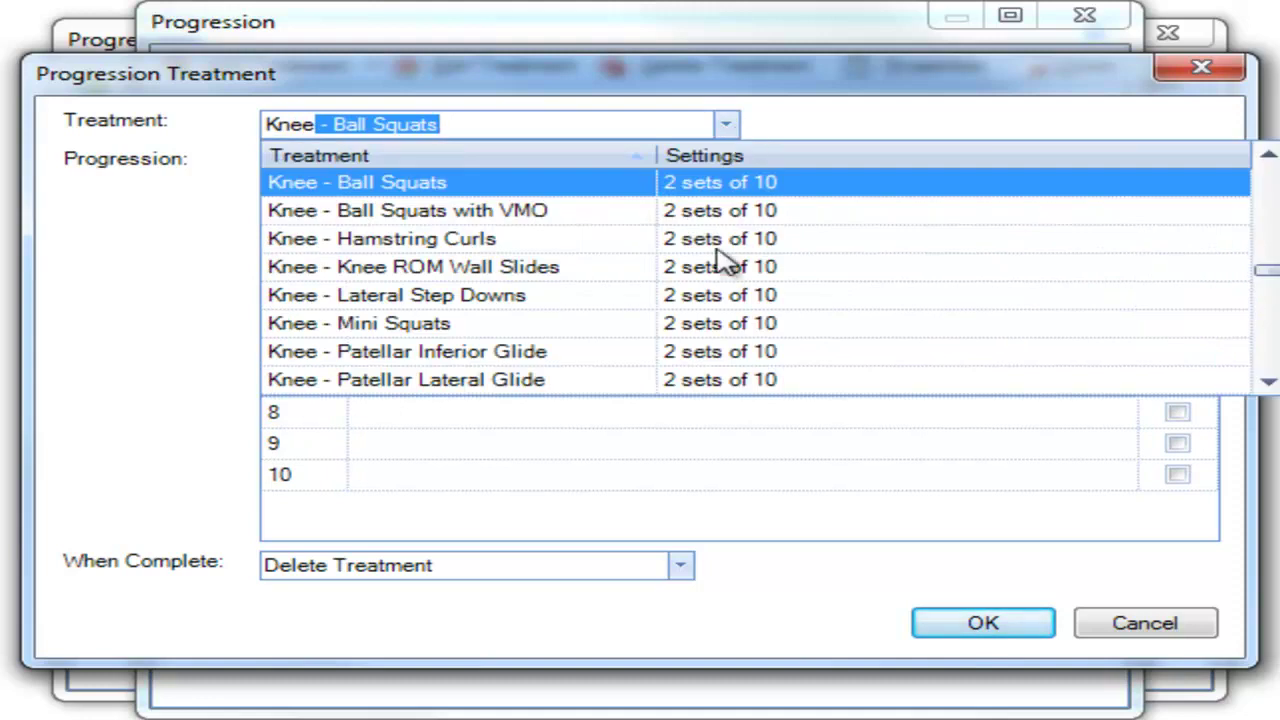
left_click(504, 124)
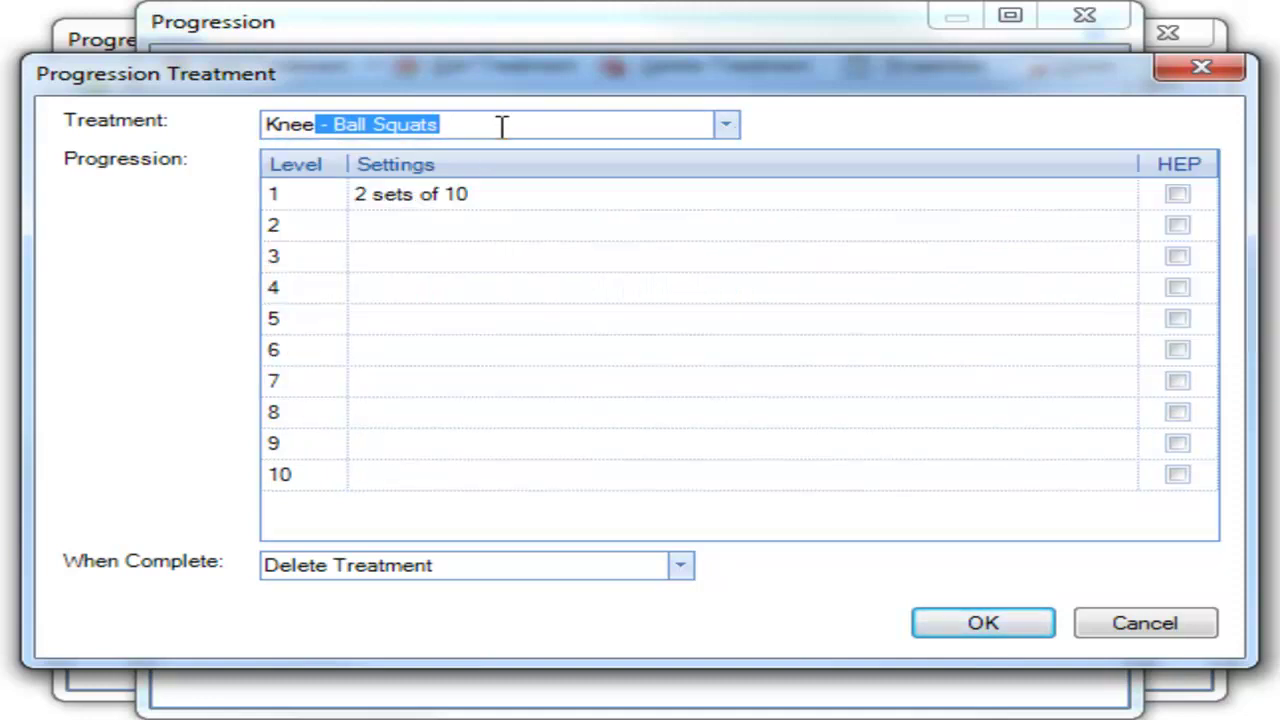
Step: Set levels 2 and 3 to '3 sets of 10' and '3 sets of 15', level 1 HEP, Delete Treatment
left_click(412, 226)
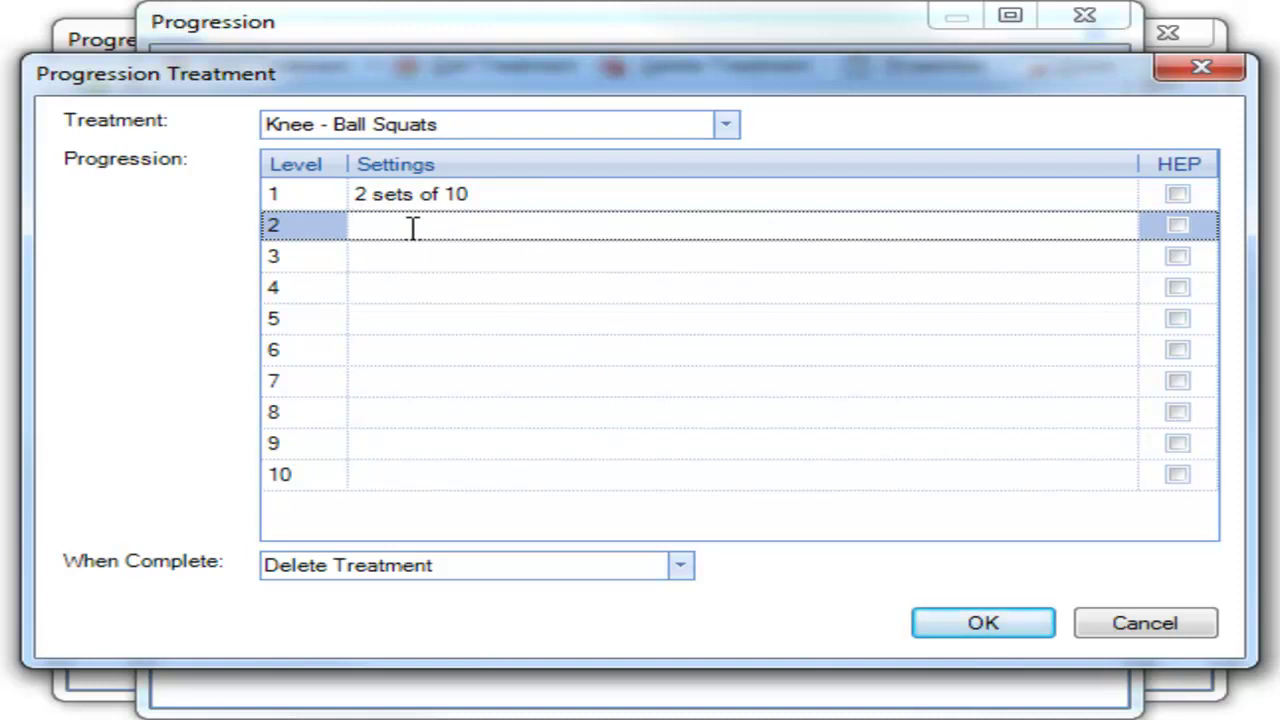
type("3 sets of 10")
key("Return")
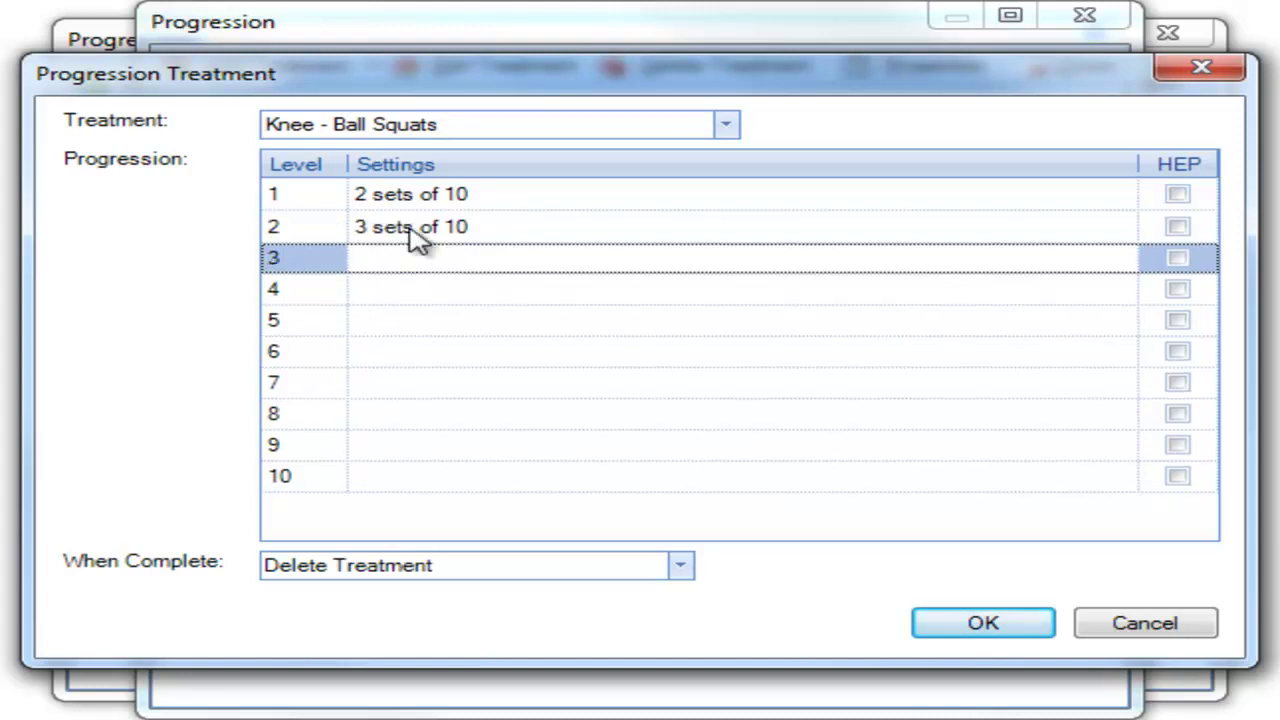
type("3 sets of 15")
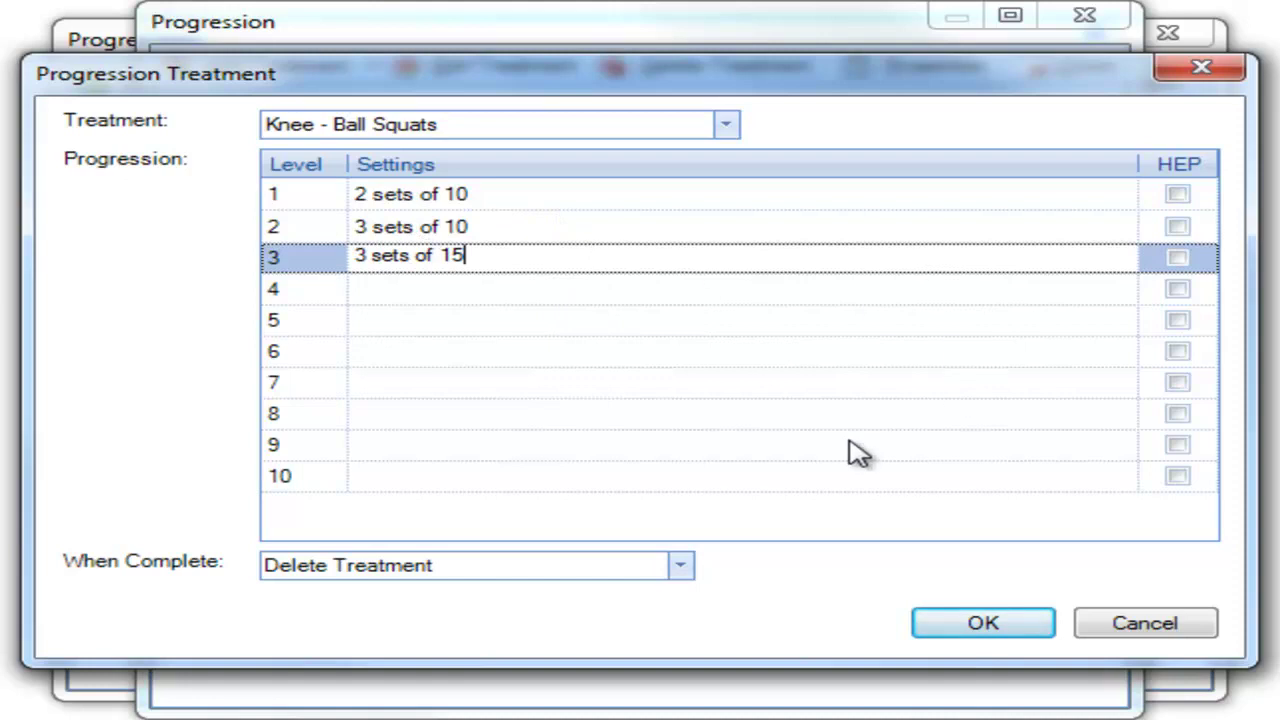
left_click(1178, 195)
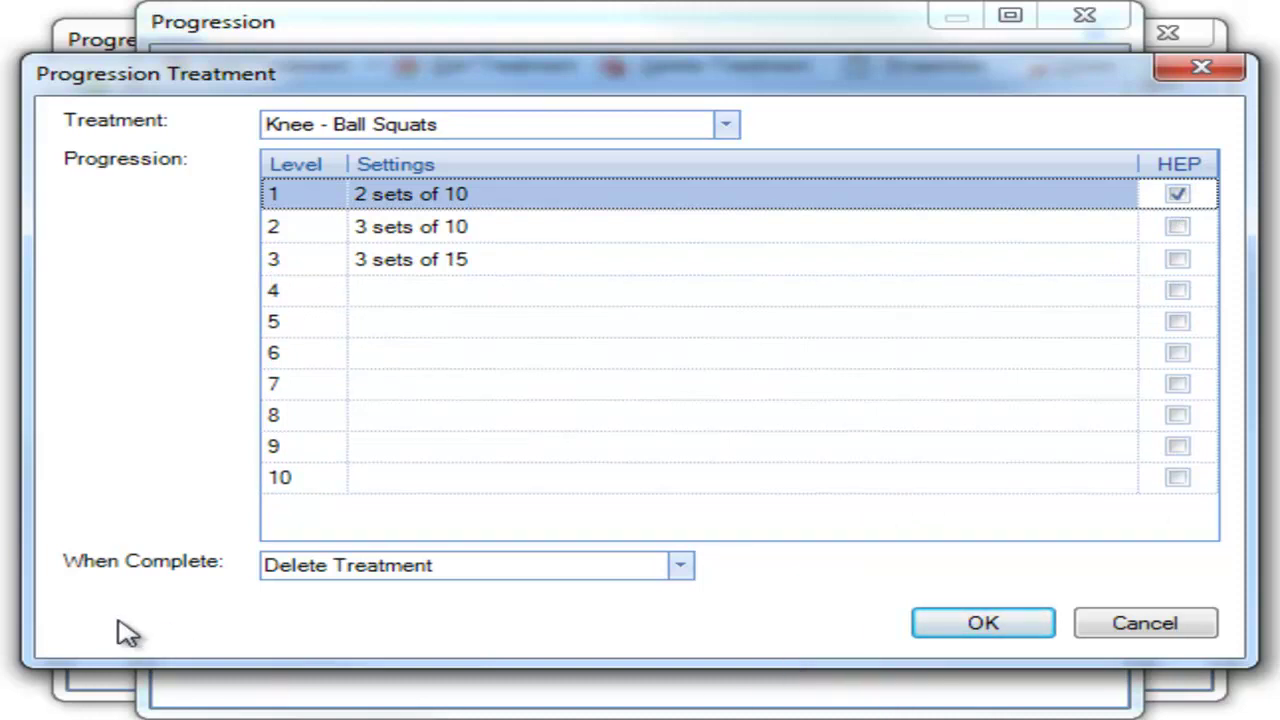
left_click(682, 568)
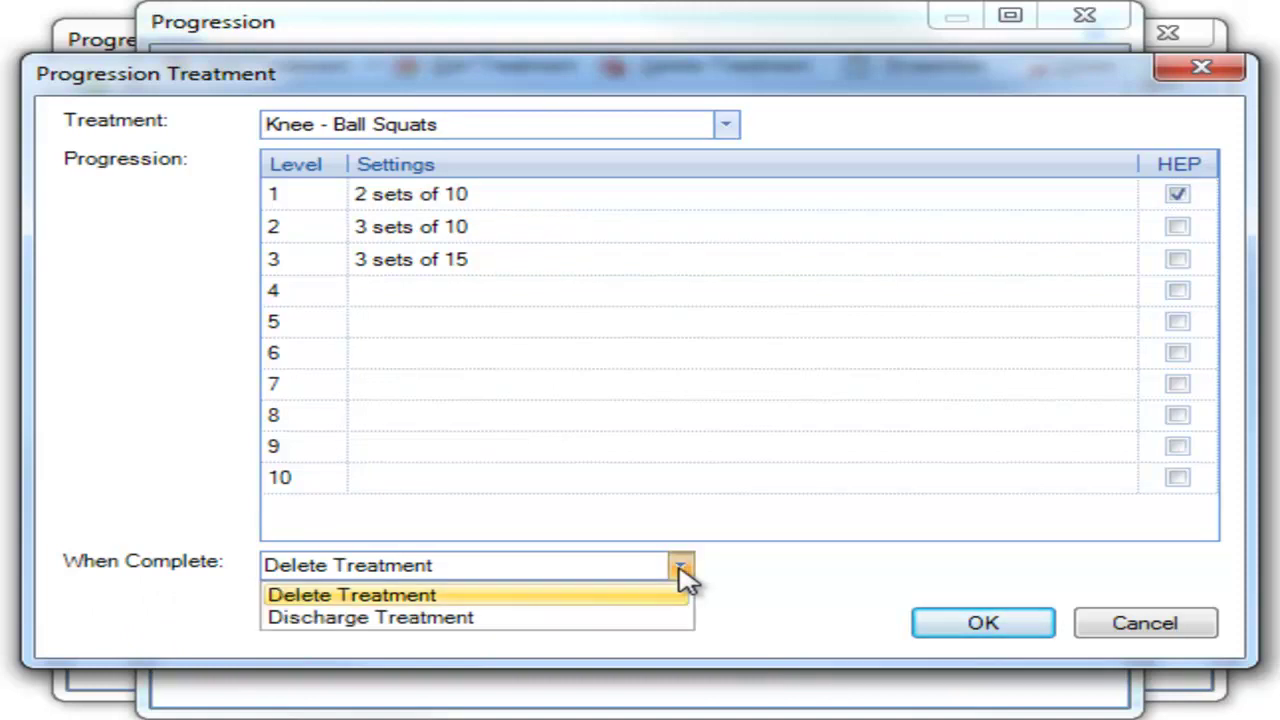
left_click(603, 598)
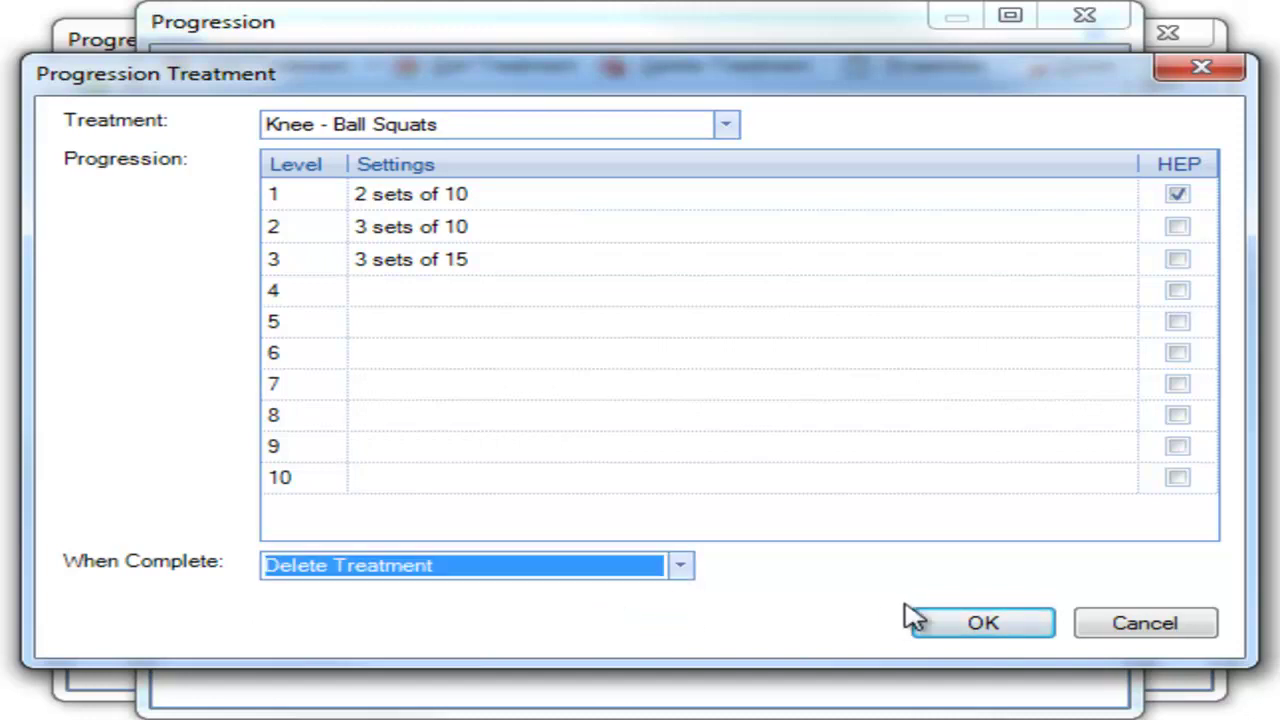
left_click(970, 622)
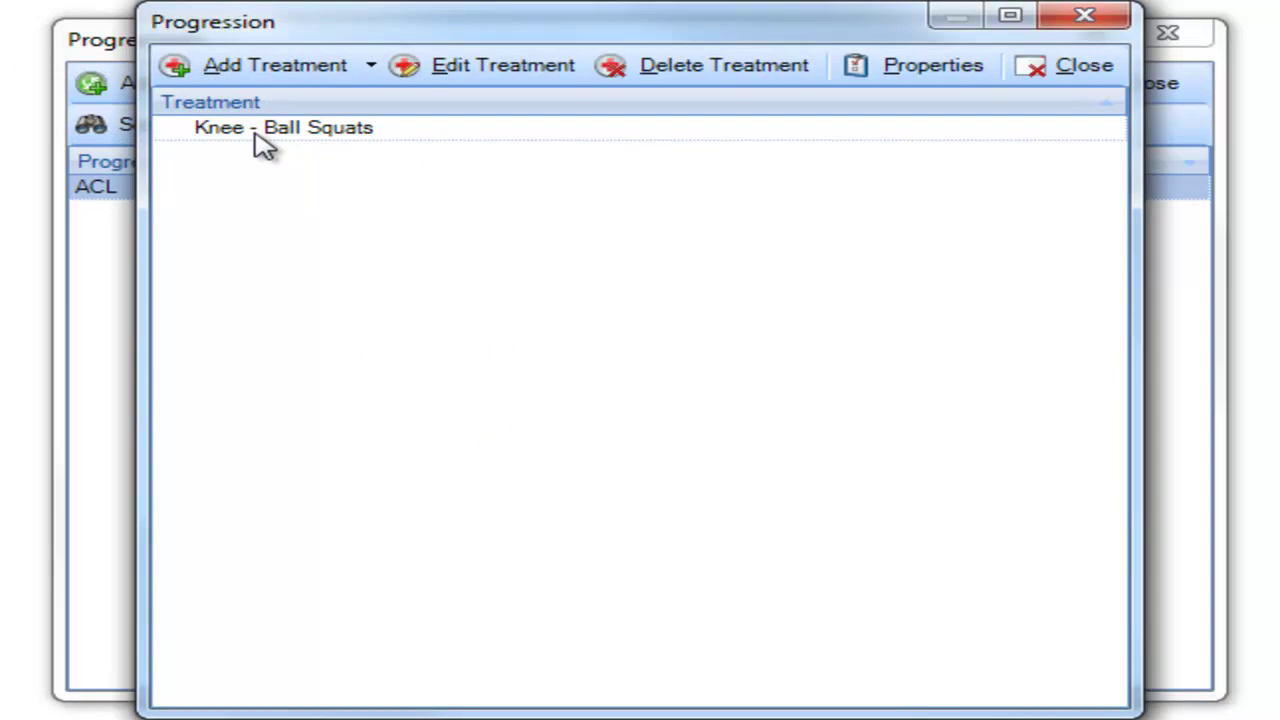
Step: Add Knee - Hamstring Curls as a child of Ball Squats, level 2 at '3 sets of 10'
left_click(286, 72)
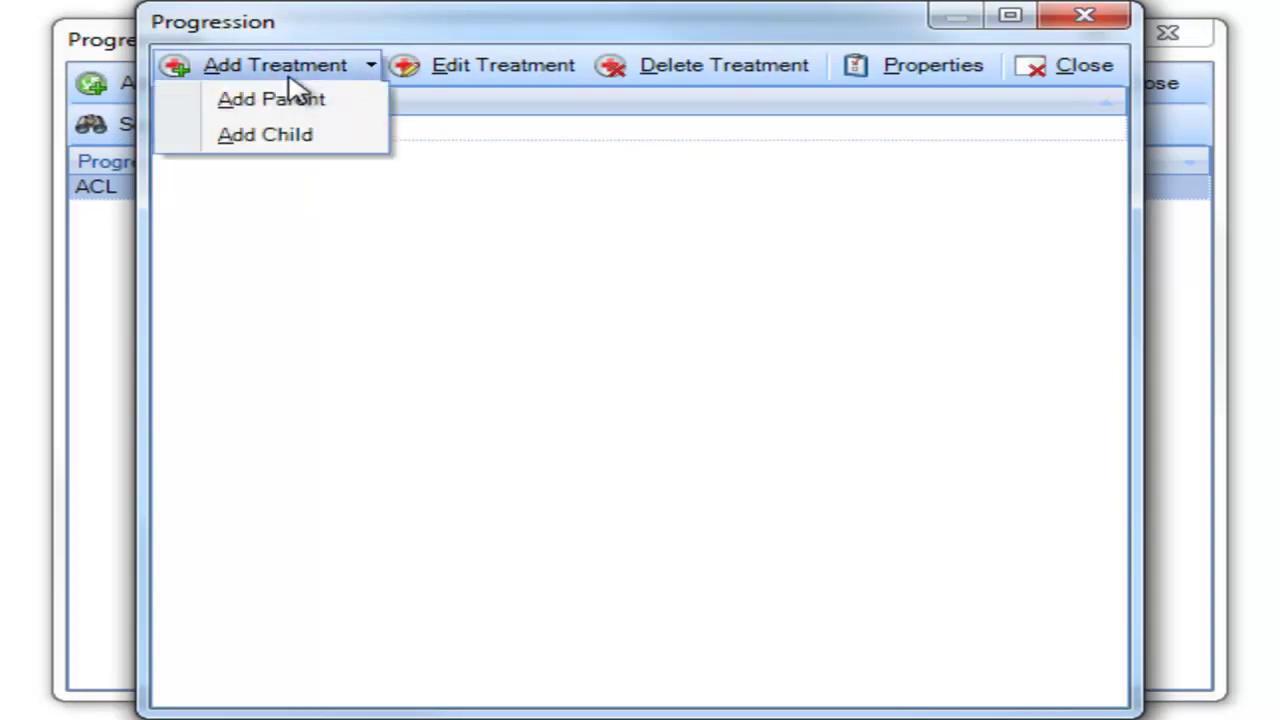
left_click(291, 138)
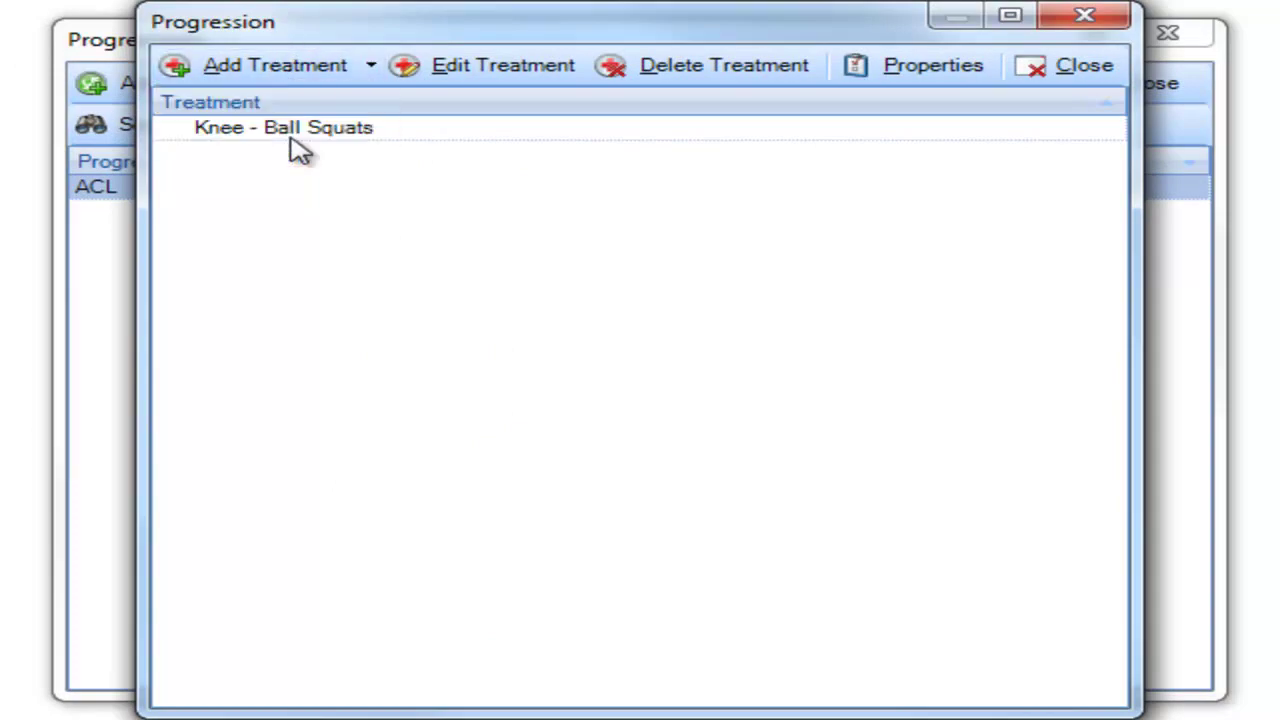
left_click(291, 140)
left_click(292, 70)
left_click(306, 132)
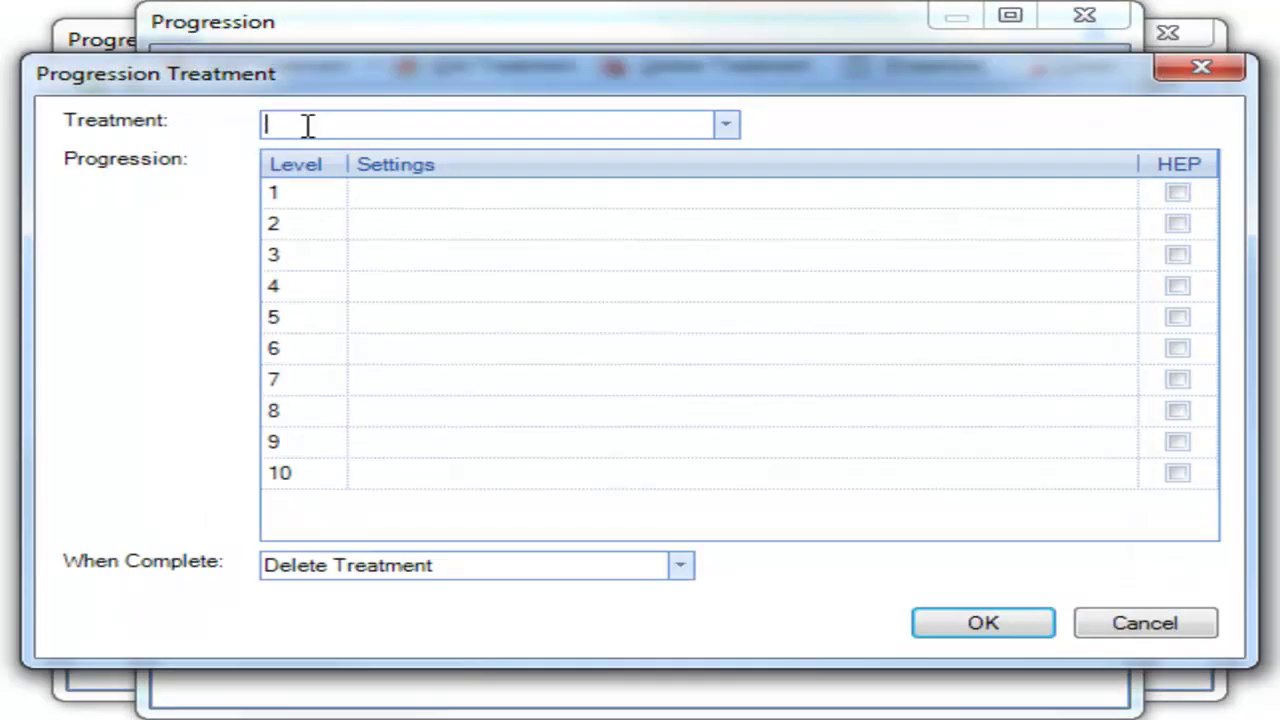
type("k")
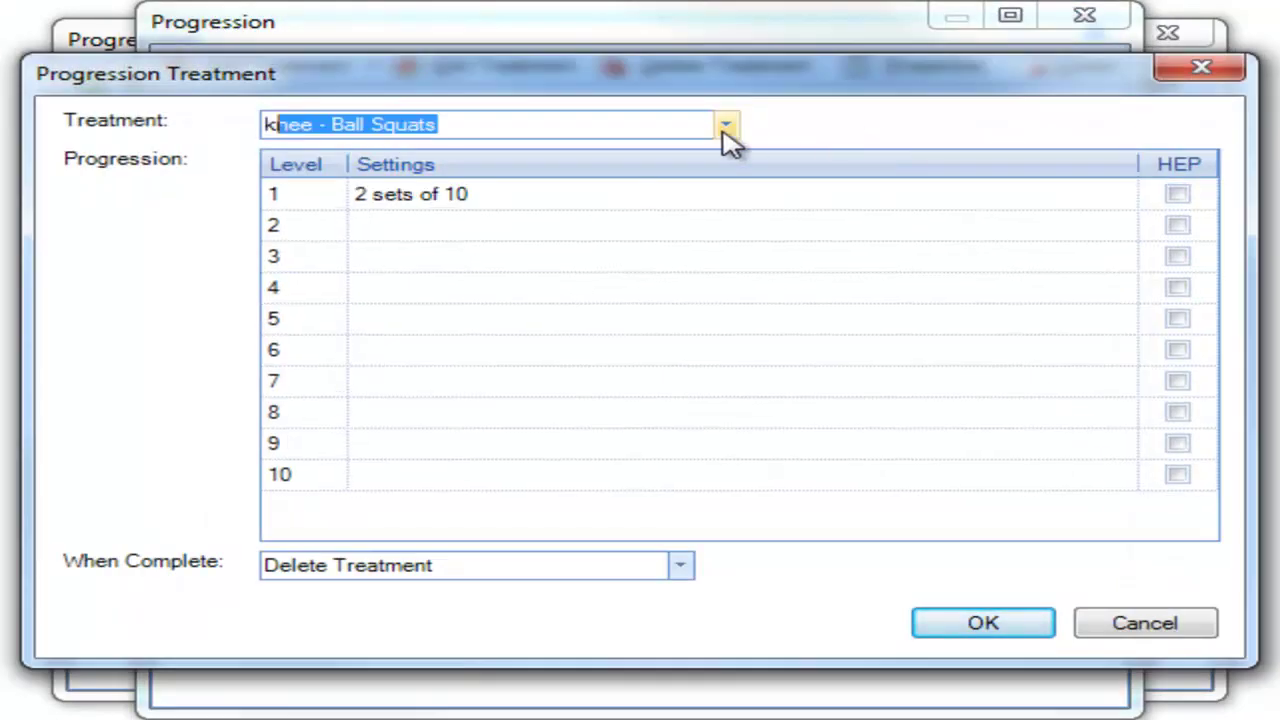
type("nee")
left_click(726, 124)
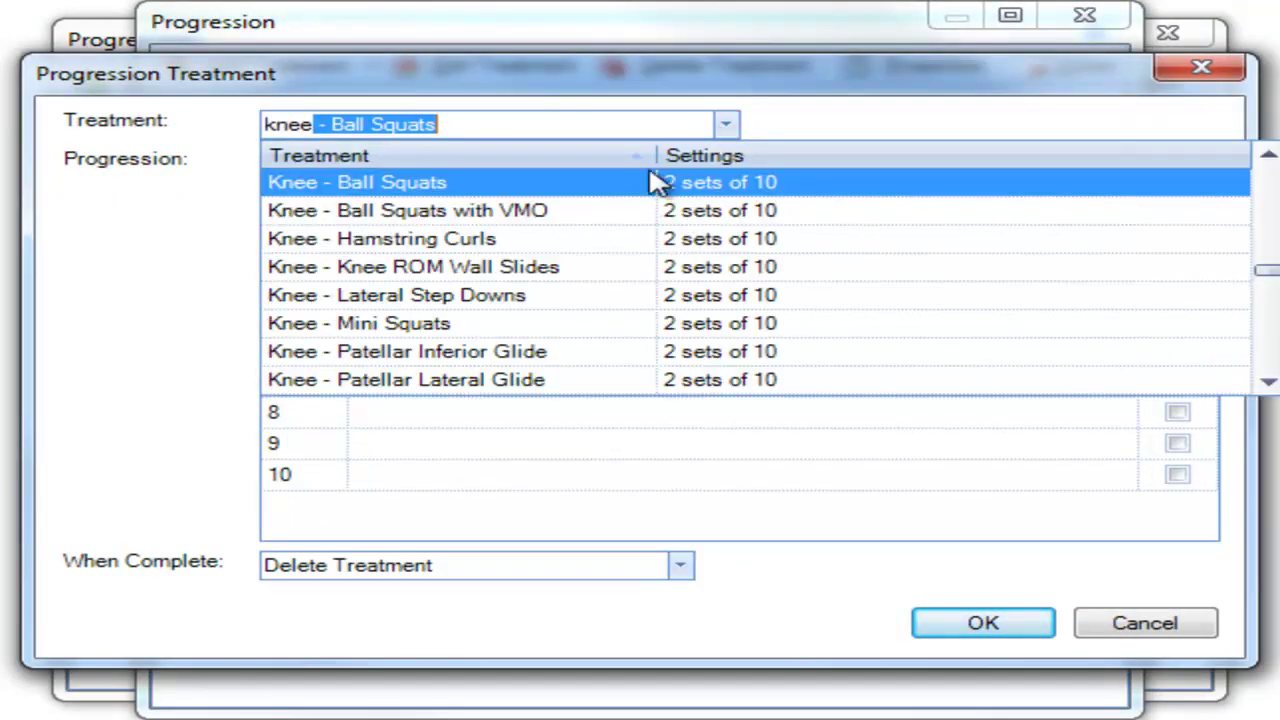
left_click(520, 243)
left_click(444, 226)
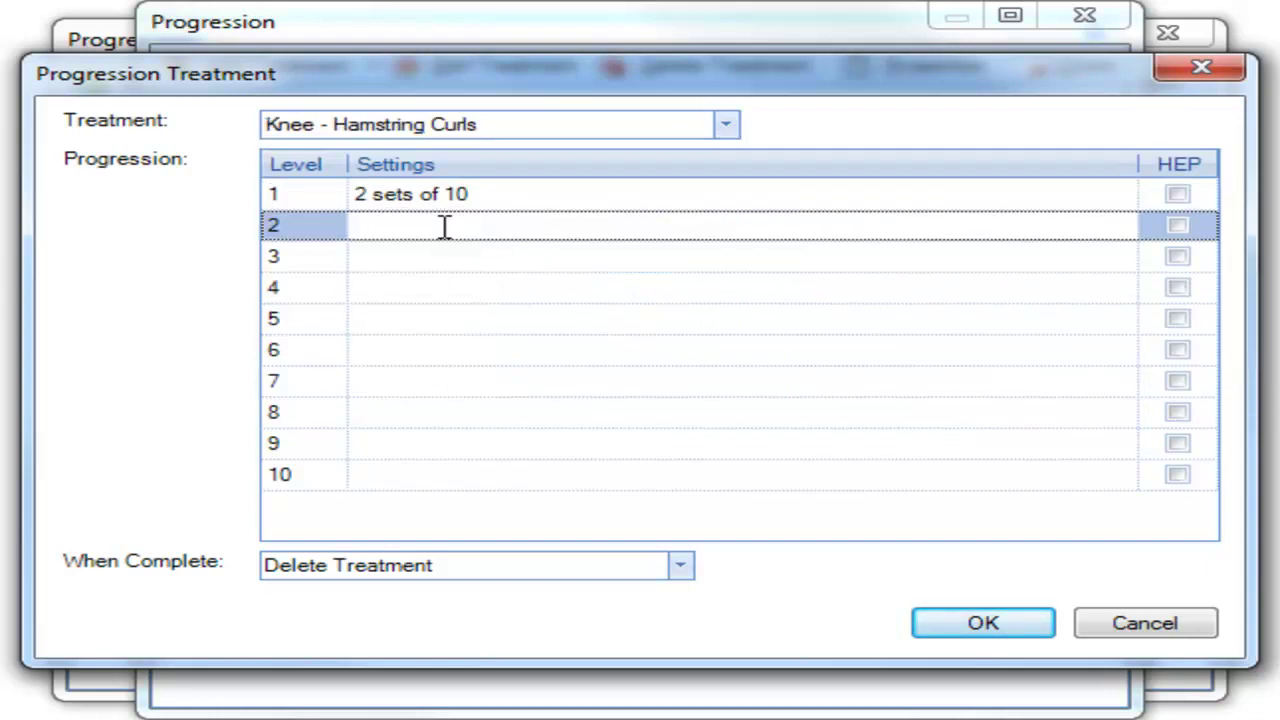
type("3 sets of 10")
left_click(966, 618)
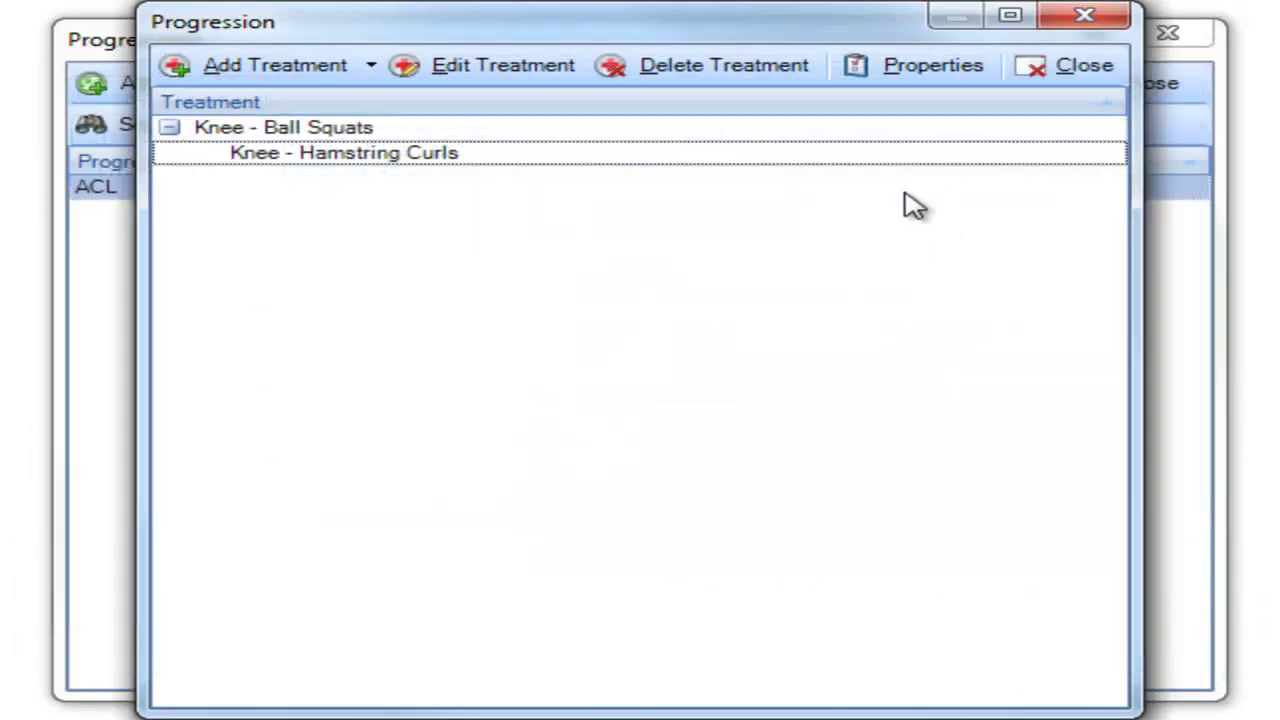
Step: Add Knee - Mini Squats as a child under Knee - Hamstring Curls
left_click(250, 76)
left_click(293, 128)
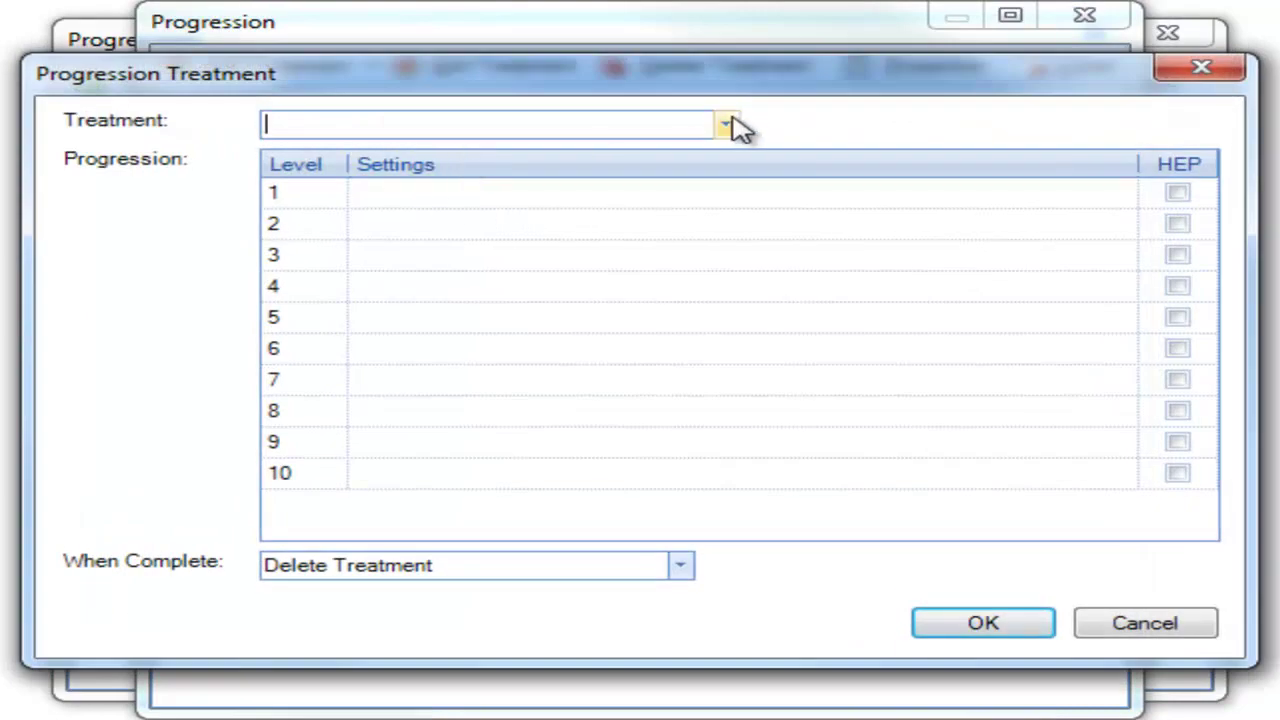
type("knee - Ball Squats")
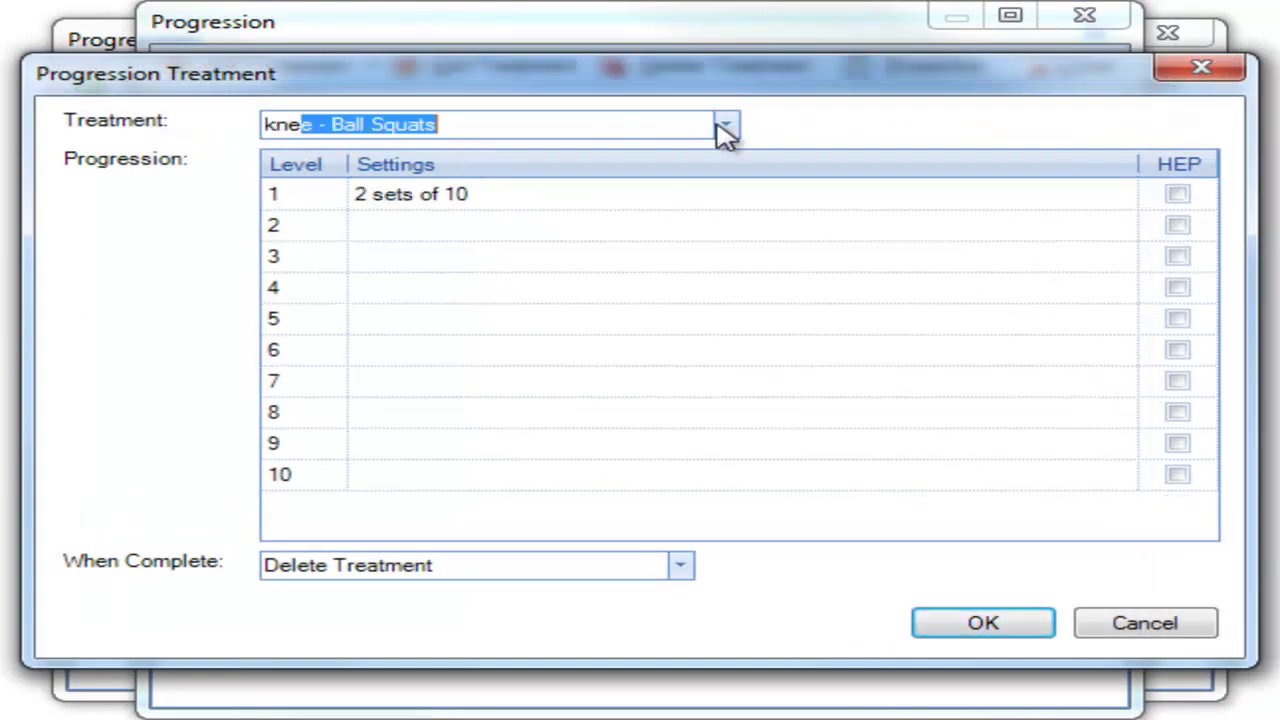
left_click(724, 124)
left_click(450, 323)
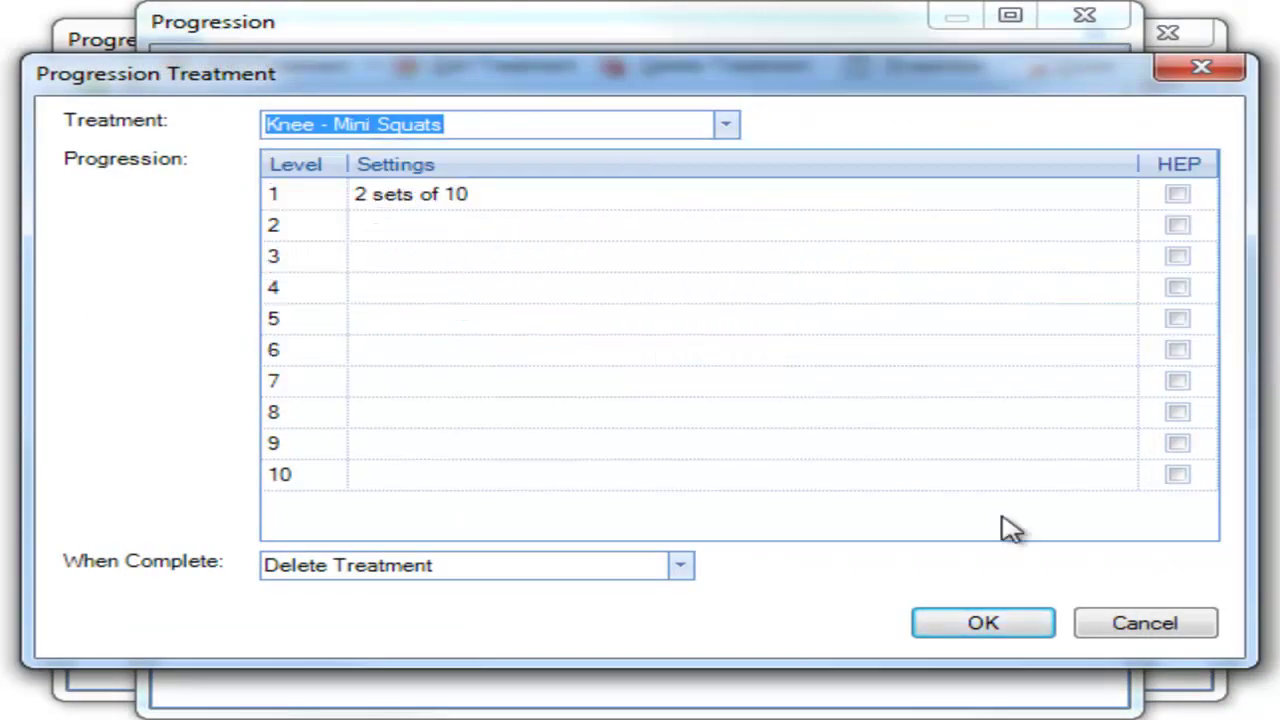
left_click(1020, 624)
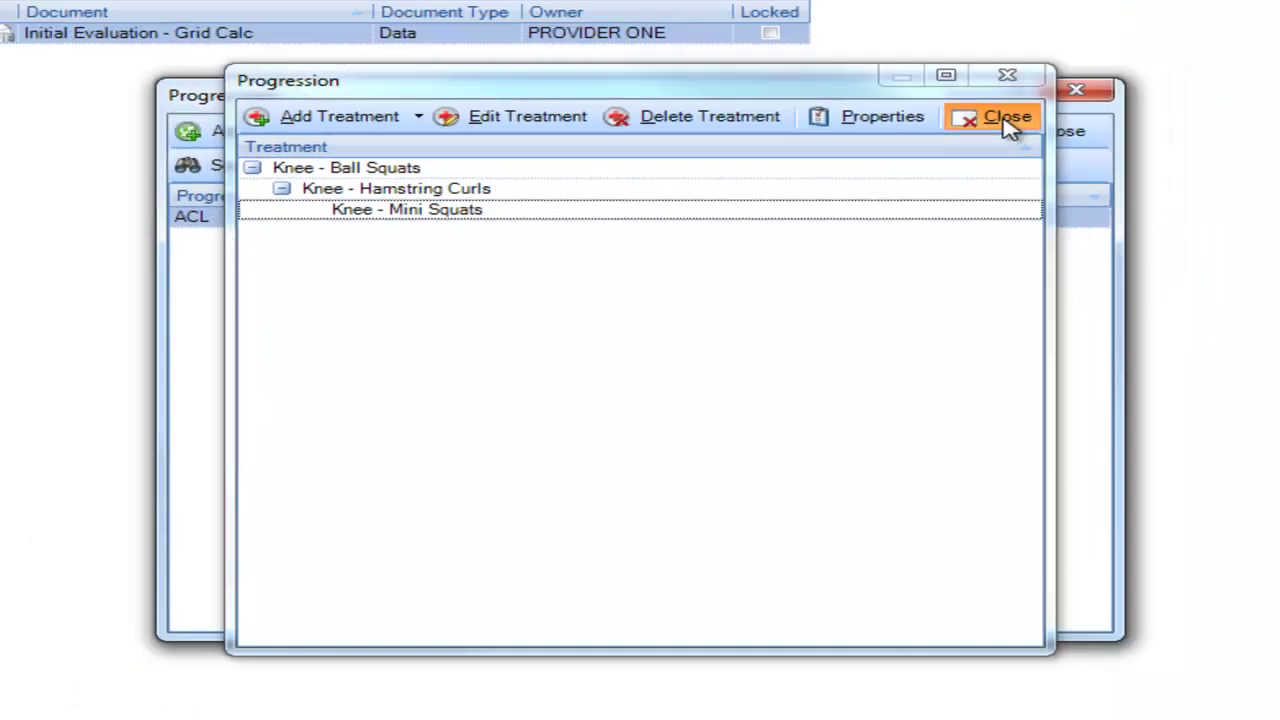
Step: Close the progression dialogs and open Initial Evaluation - Grid Calc at its Initial Treatment section
left_click(1075, 65)
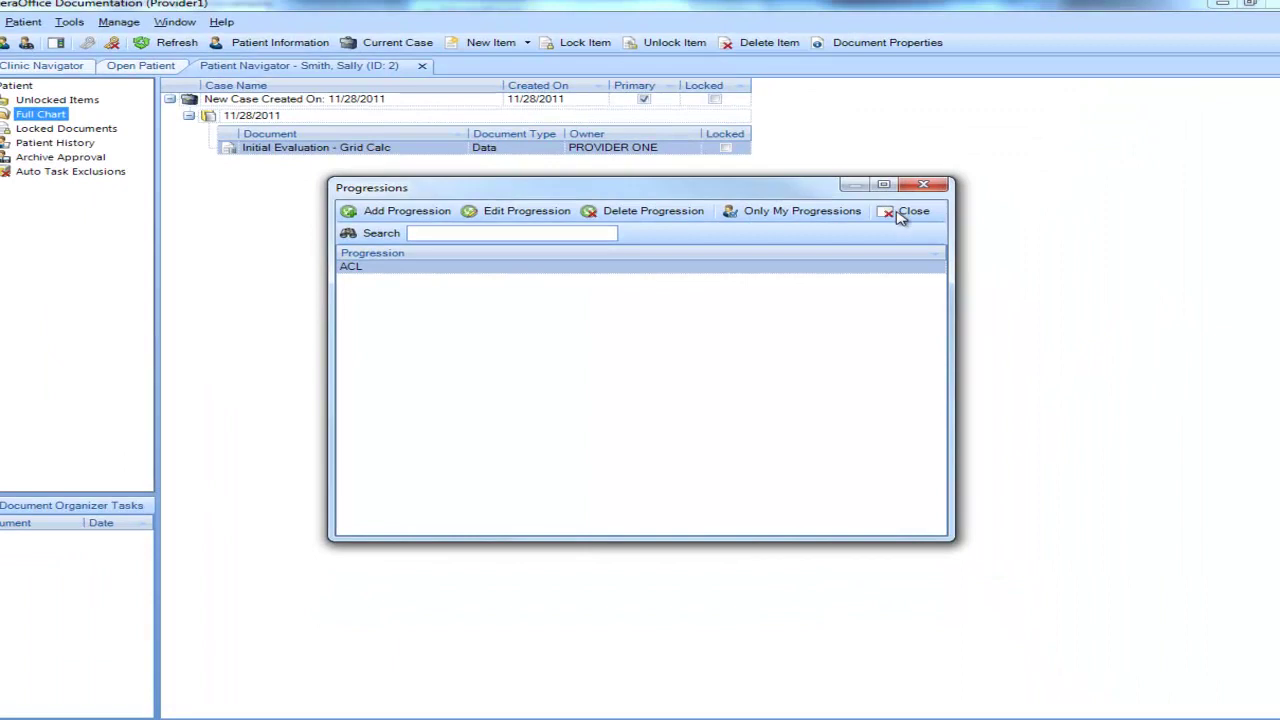
left_click(905, 212)
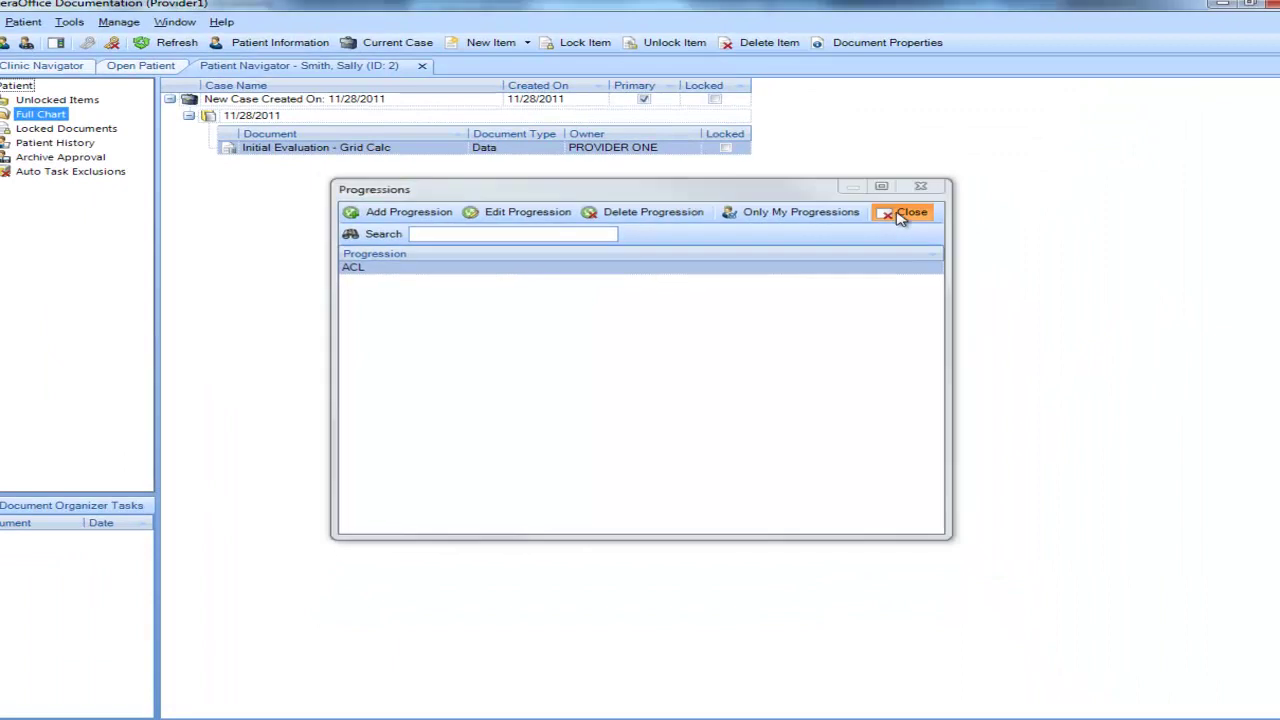
double_click(310, 150)
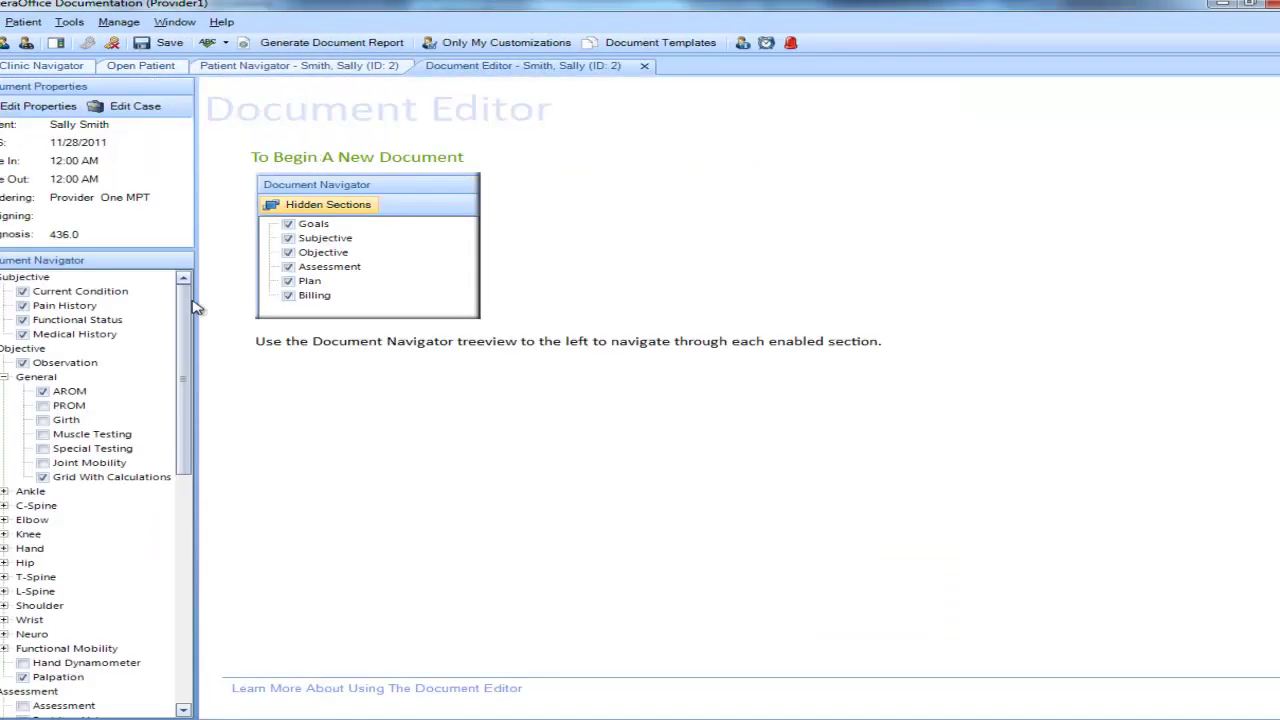
left_click_drag(184, 316, 184, 440)
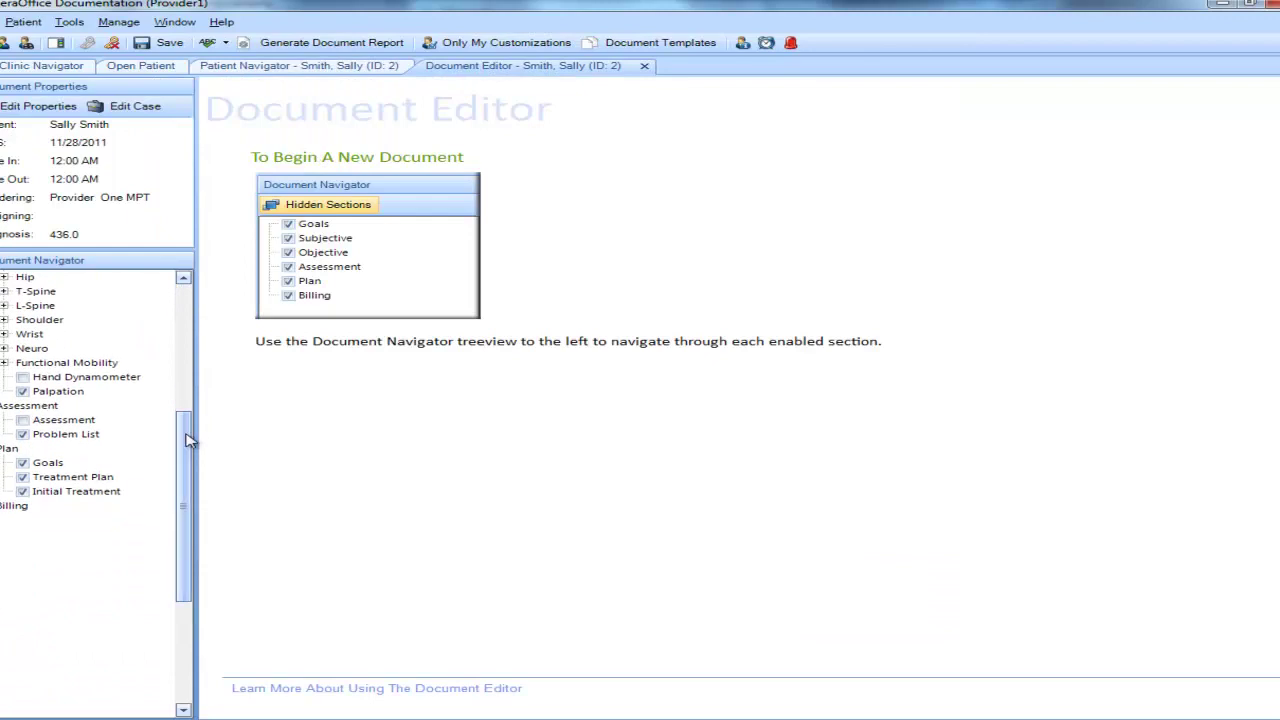
left_click(72, 492)
Step: Apply the ACL progression to the Initial Treatment list
left_click(458, 108)
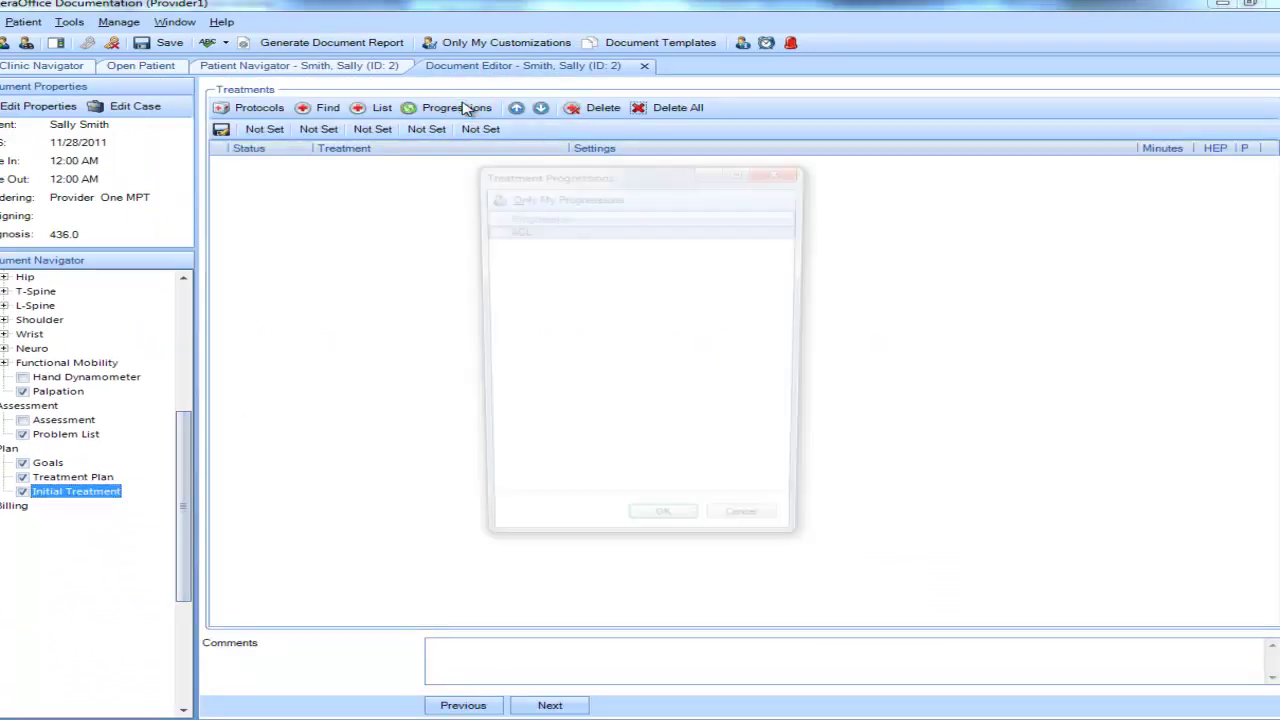
left_click(489, 230)
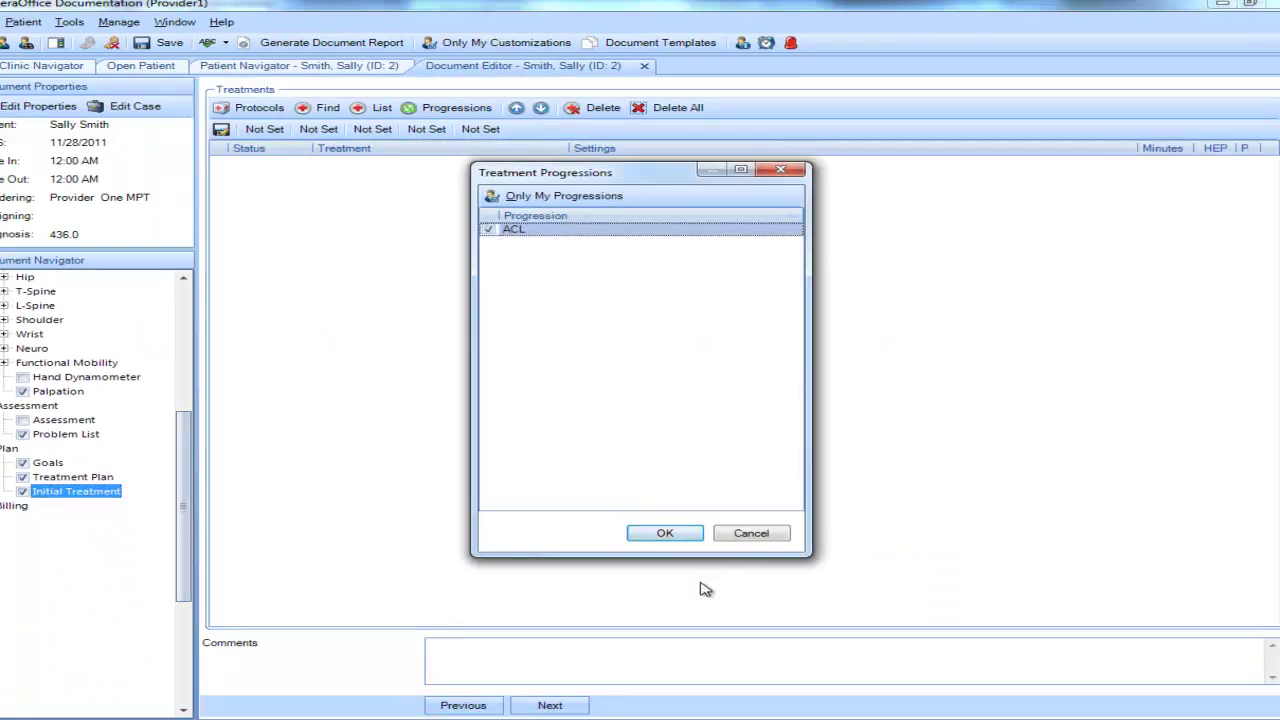
left_click(666, 534)
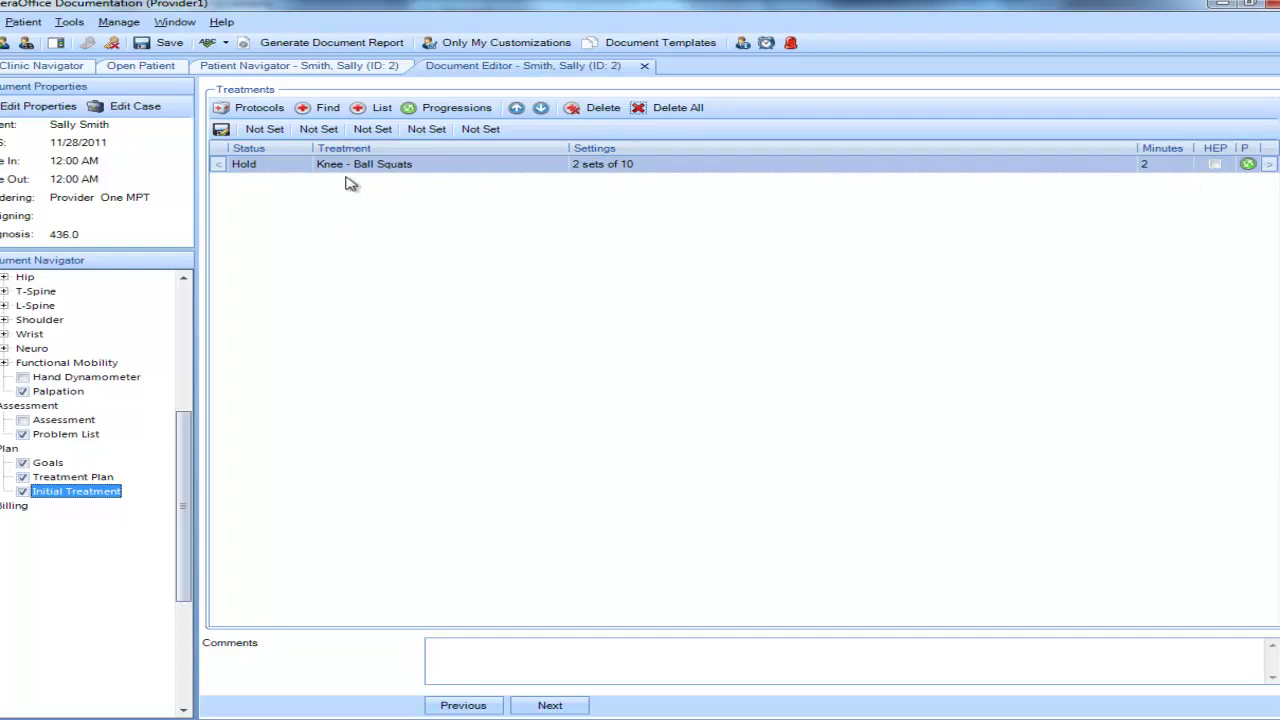
Step: Advance the treatment past Ball Squats' next level to Knee - Hamstring Curls
left_click(1268, 164)
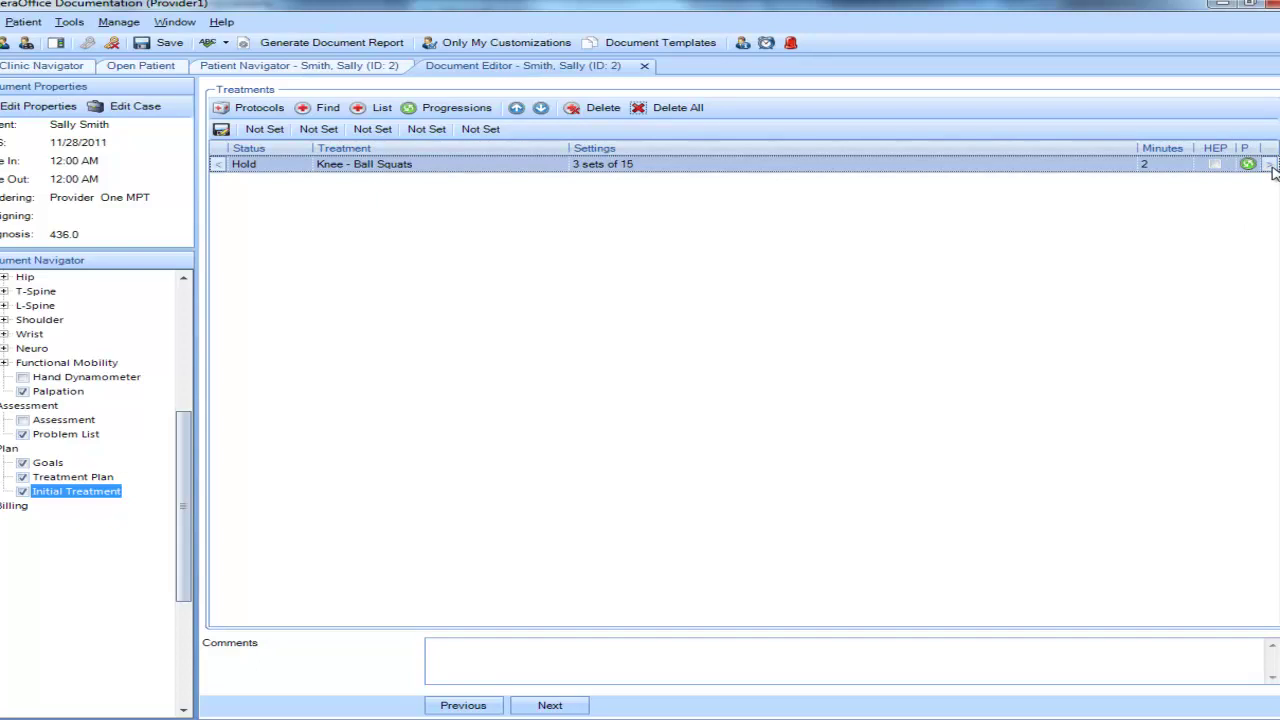
left_click(1269, 165)
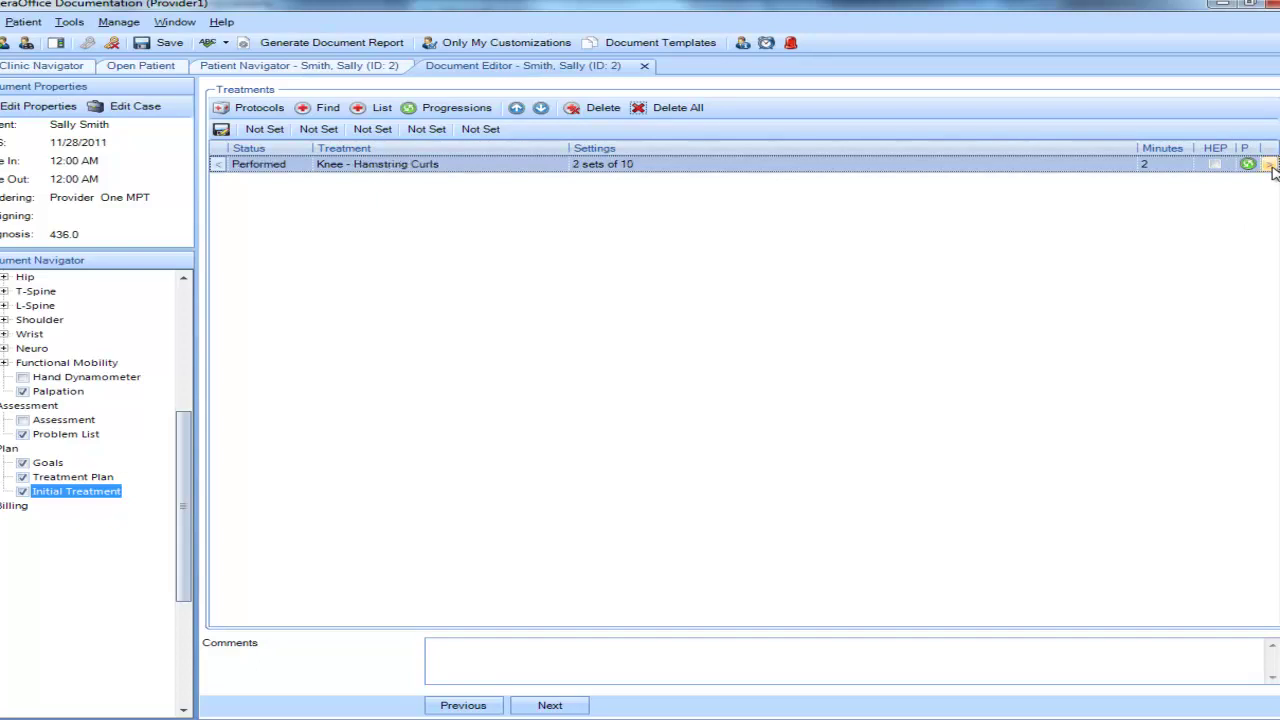